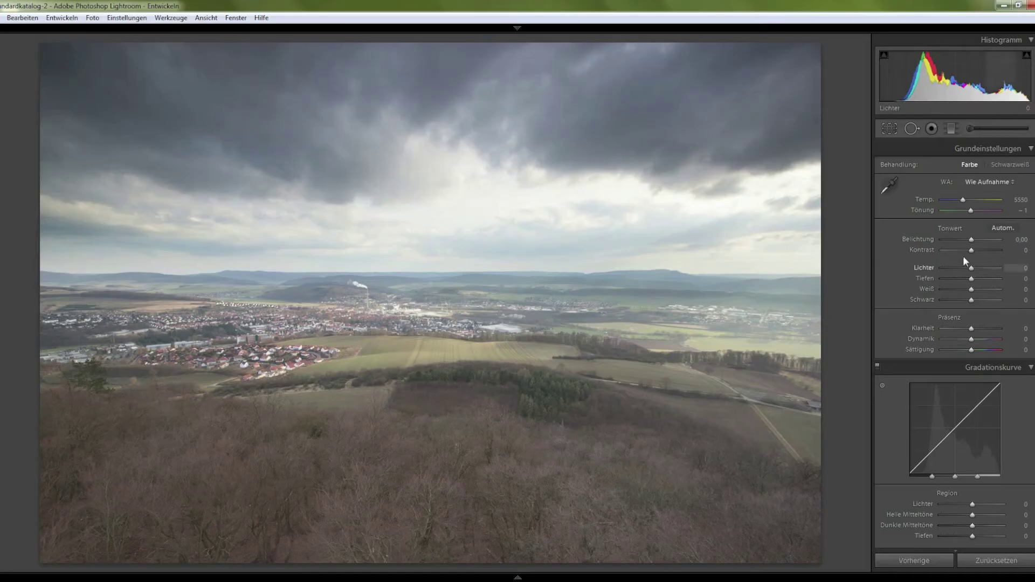
# Set Contrast +71, Clarity +57 and Whites −13, and deepen tone-curve Shadows to −9.
pyautogui.moveTo(971, 250)
pyautogui.mouseDown()
pyautogui.moveTo(992, 251)
pyautogui.moveTo(954, 268)
pyautogui.moveTo(962, 300)
pyautogui.moveTo(988, 328)
pyautogui.mouseUp()
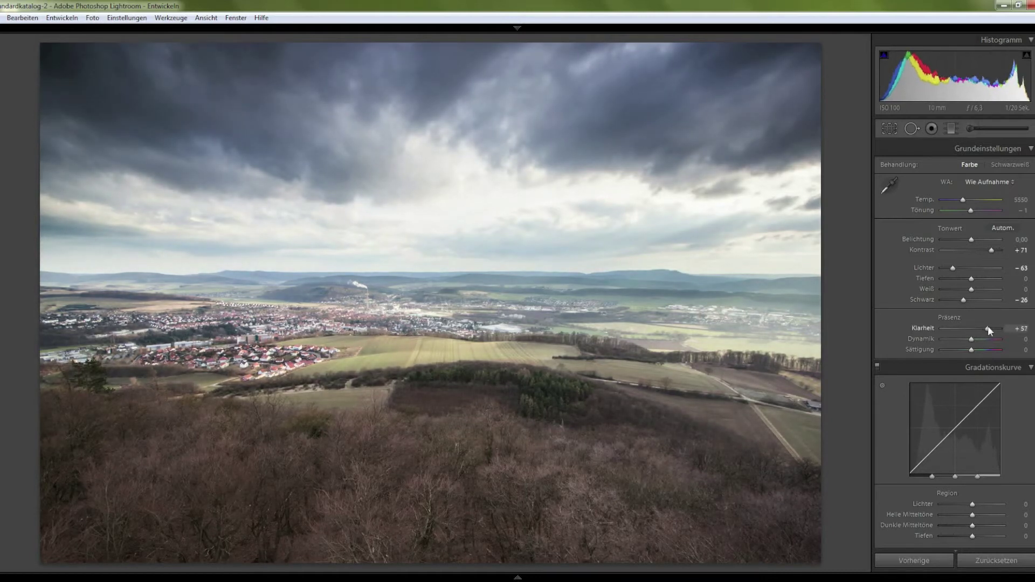
pyautogui.moveTo(971, 289); pyautogui.dragTo(967, 289)
pyautogui.moveTo(927, 455); pyautogui.dragTo(927, 459)
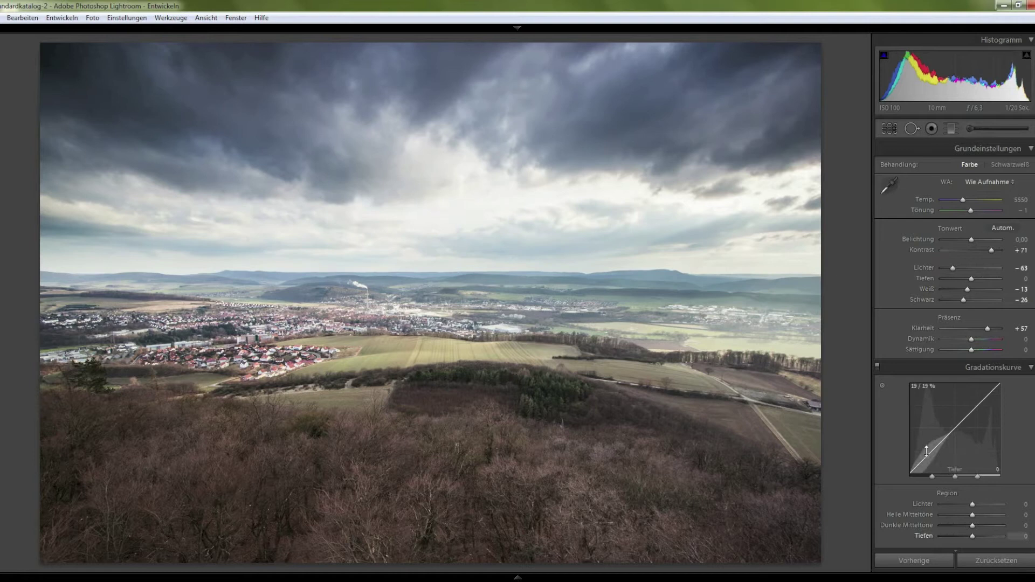
# Place a graduated filter across the horizon at −0.86 exposure, tilted to follow it.
pyautogui.click(950, 128)
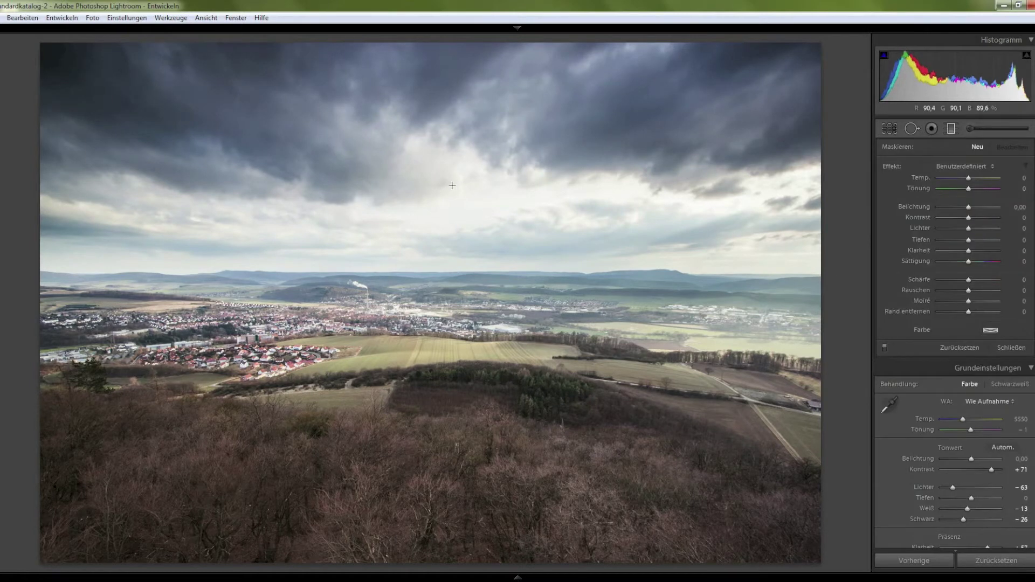
pyautogui.moveTo(395, 252); pyautogui.dragTo(393, 277)
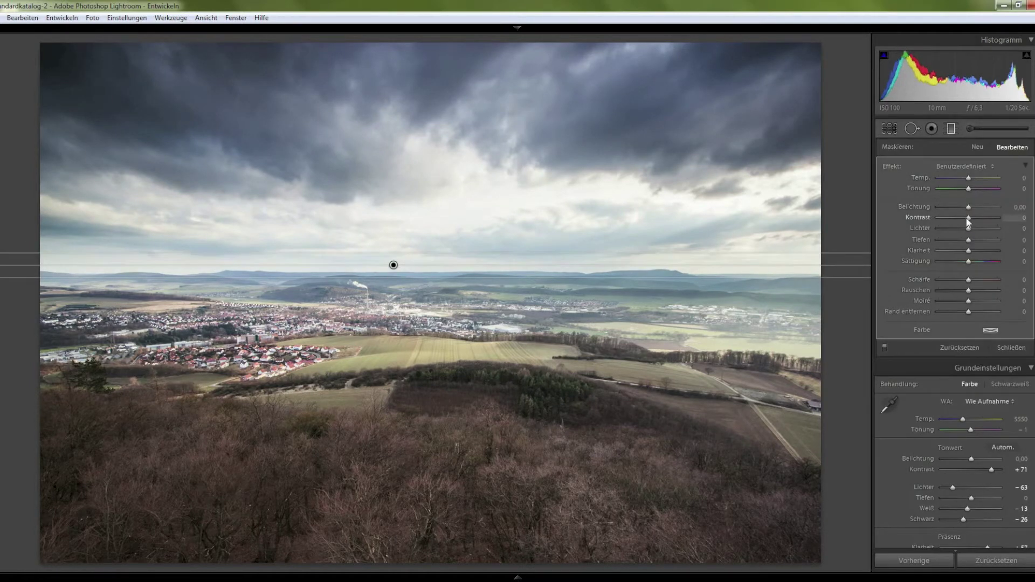
pyautogui.moveTo(968, 212); pyautogui.dragTo(964, 212)
pyautogui.moveTo(394, 265); pyautogui.dragTo(393, 269)
pyautogui.moveTo(833, 270); pyautogui.dragTo(833, 275)
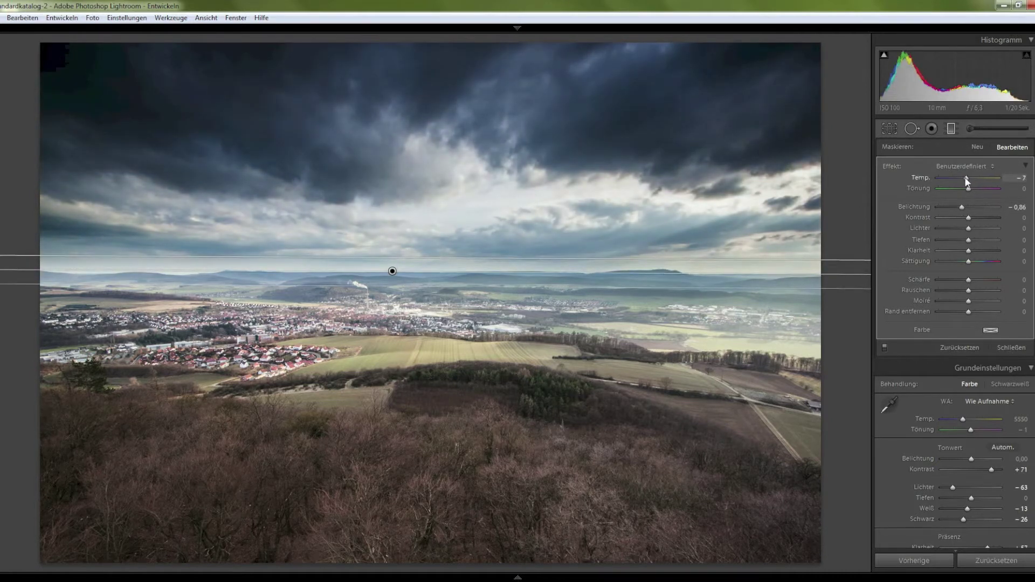
# Reselect the sky gradient and shift its transition slightly upward.
pyautogui.click(1011, 348)
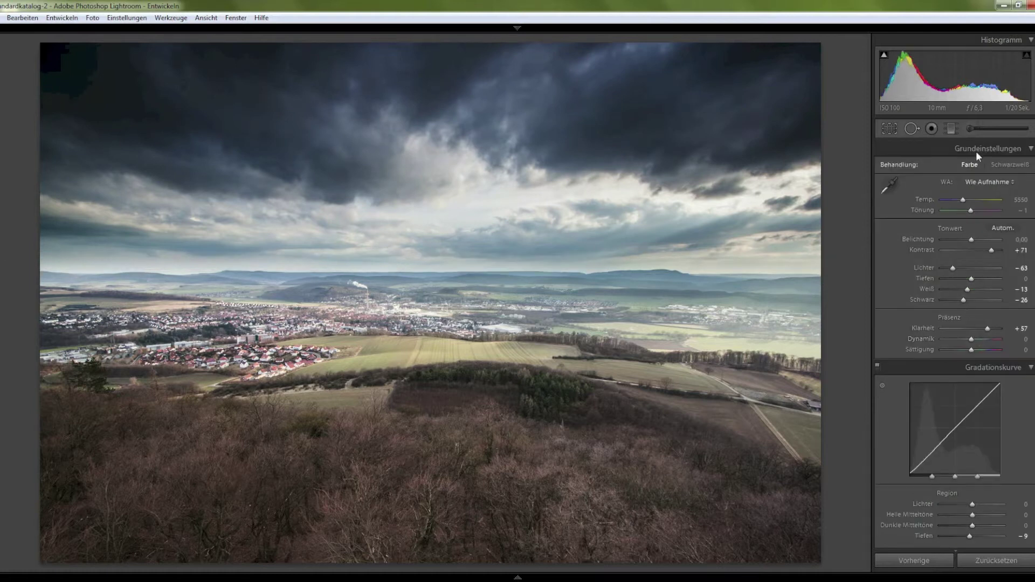
pyautogui.press('m')
pyautogui.click(391, 270)
pyautogui.moveTo(392, 271); pyautogui.dragTo(392, 267)
pyautogui.press('k')
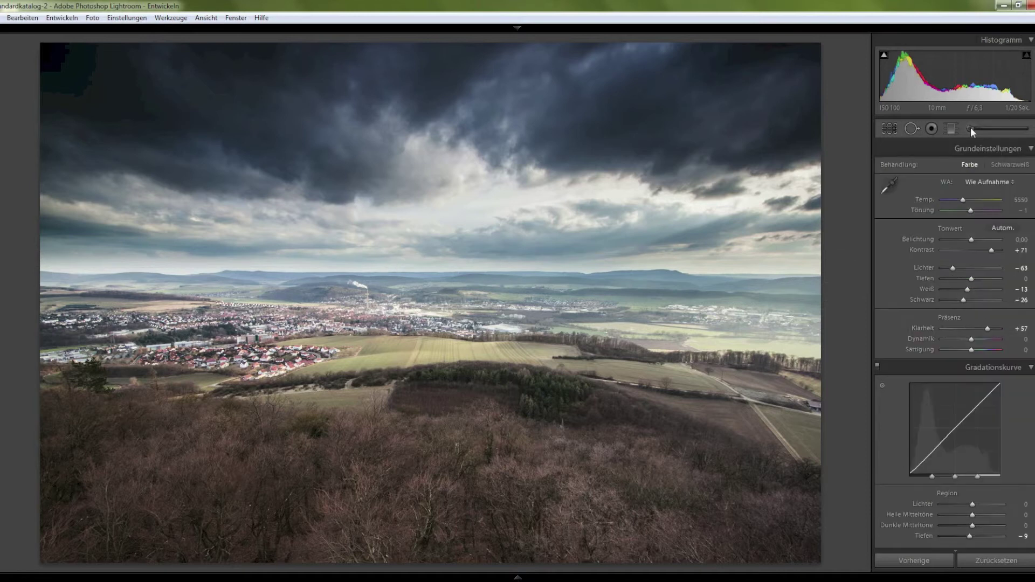
# Give the adjustment brush a negative exposure and paint darkening over the fields.
pyautogui.moveTo(969, 207); pyautogui.dragTo(967, 208)
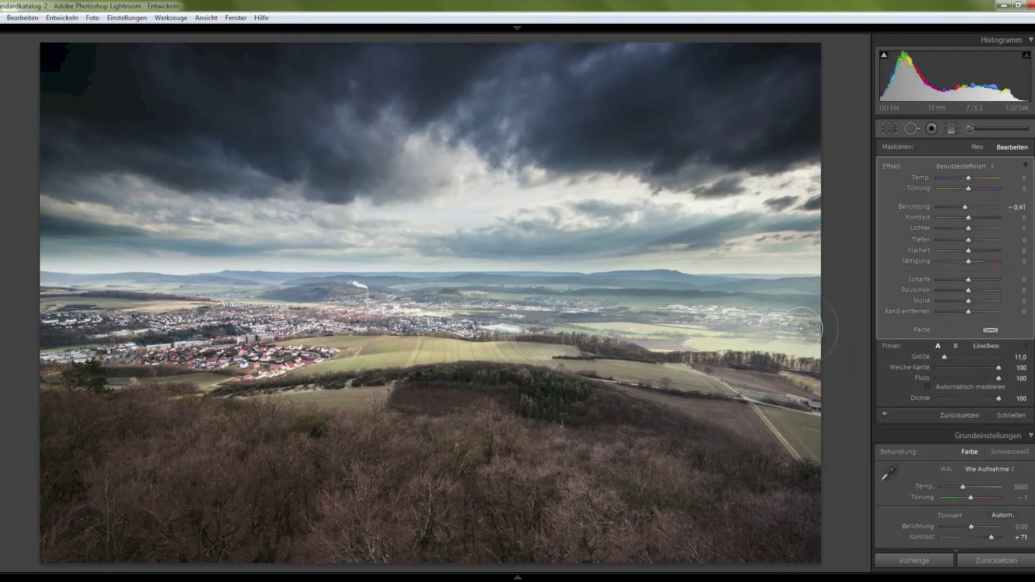
pyautogui.scroll(-1, 756, 327)
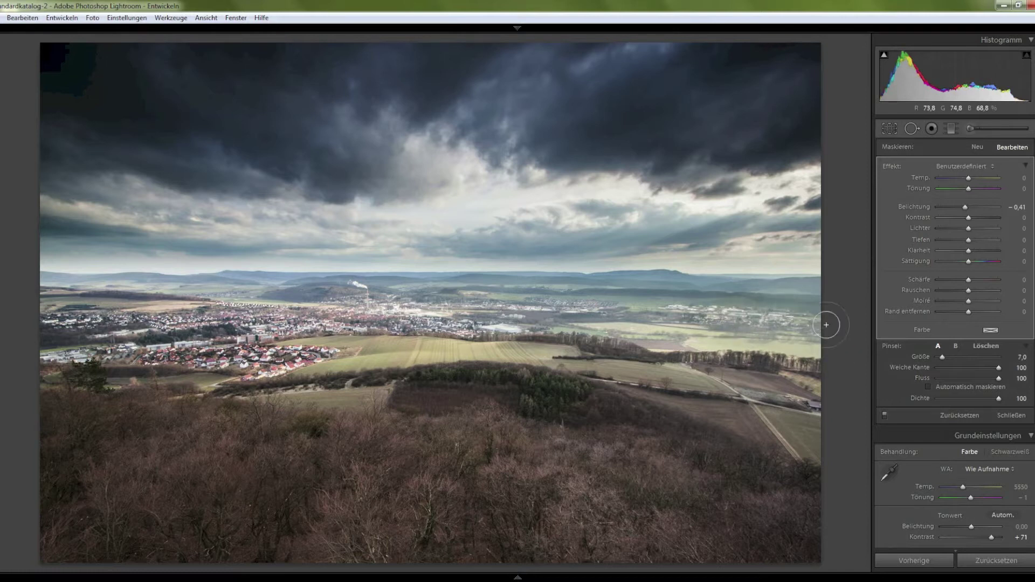
pyautogui.moveTo(966, 207); pyautogui.dragTo(964, 209)
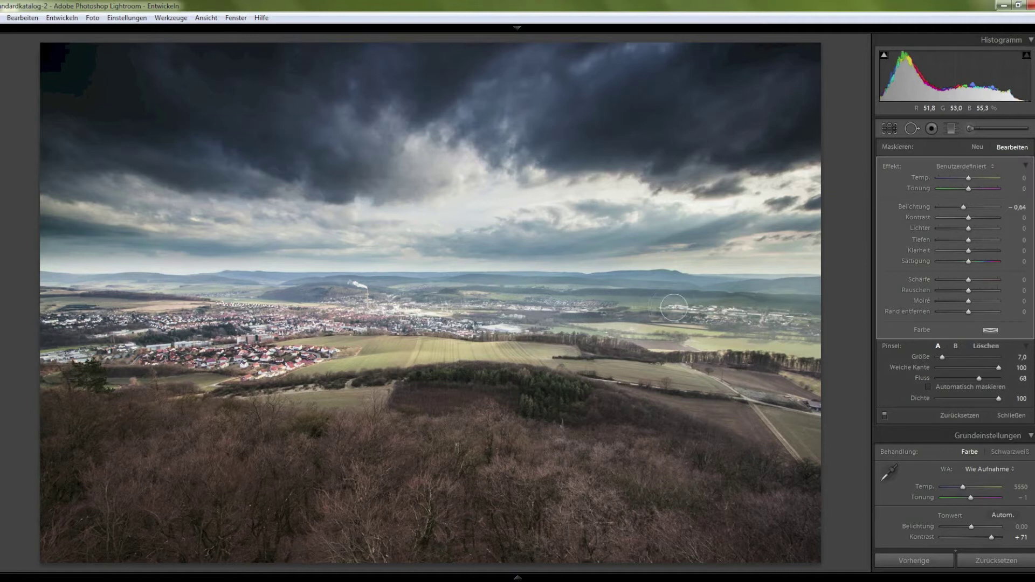
pyautogui.moveTo(634, 318); pyautogui.dragTo(647, 333)
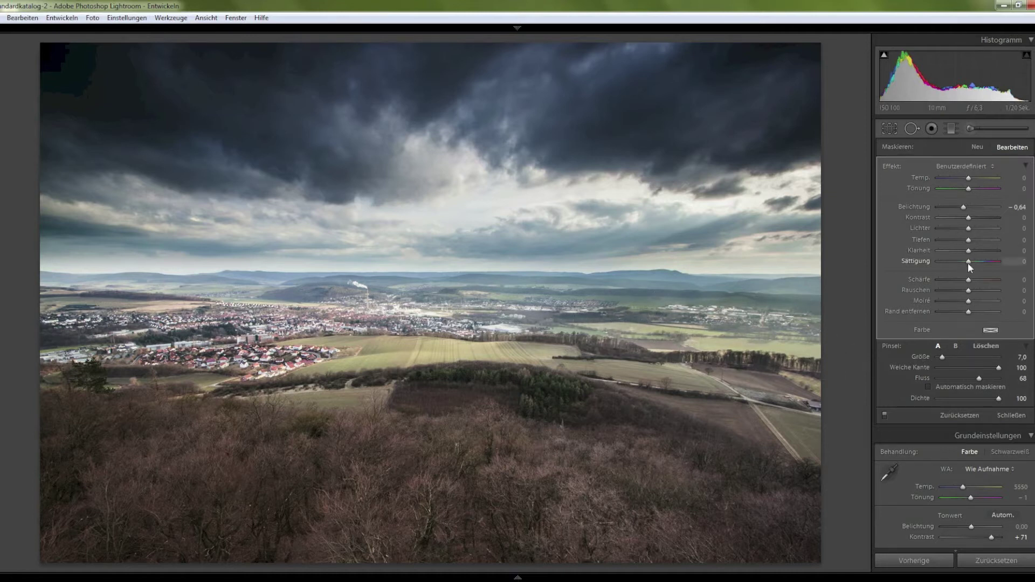
pyautogui.hotkey('ctrl', 'z')
pyautogui.hotkey('ctrl', 'z')
# Retune the painted adjustment to −0.41 exposure and −100 highlights, then paint the town and horizon at full flow.
pyautogui.click(402, 307)
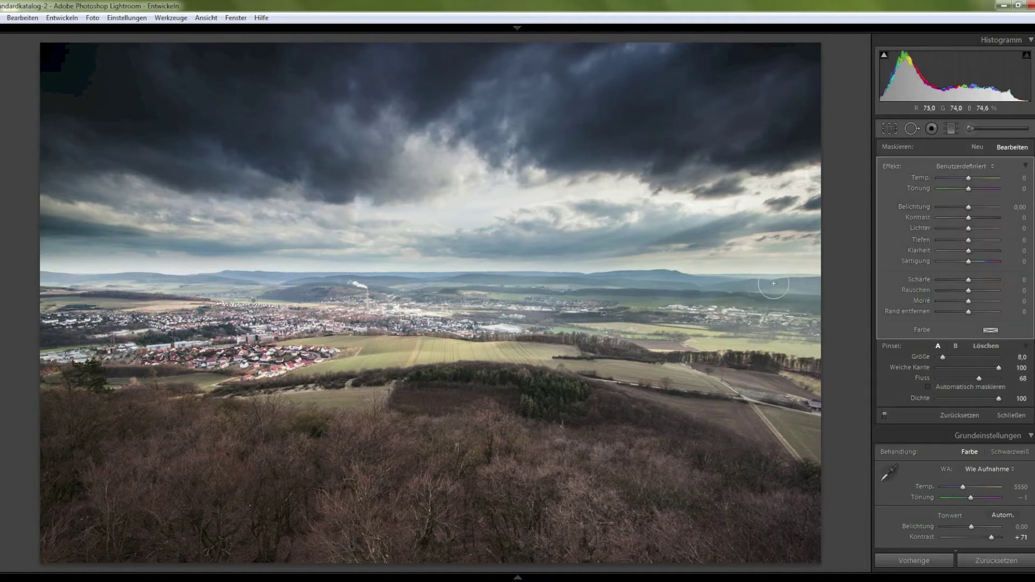
pyautogui.click(964, 206)
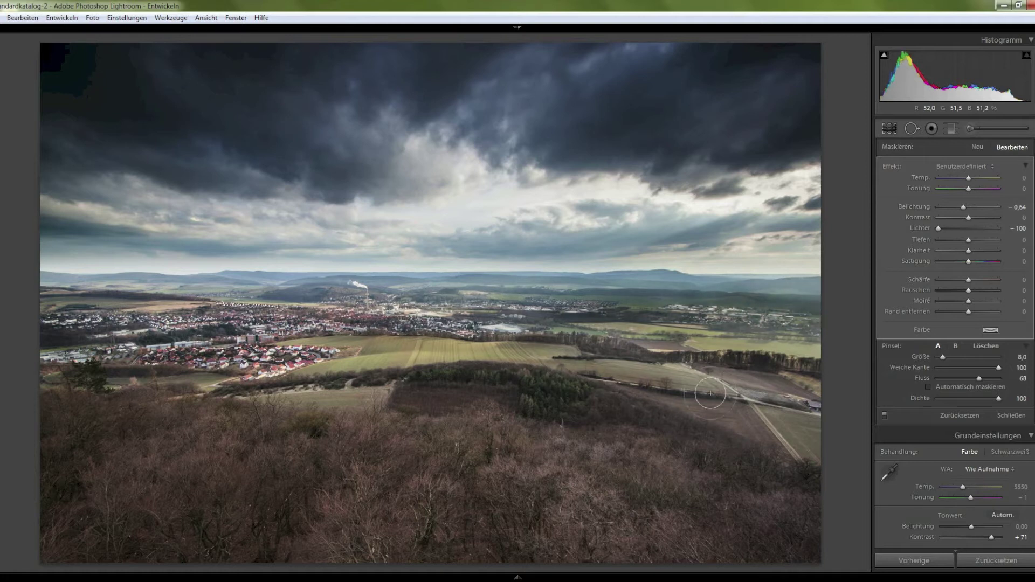
pyautogui.press('0')
pyautogui.moveTo(967, 210); pyautogui.dragTo(968, 210)
pyautogui.moveTo(541, 342)
pyautogui.mouseDown()
pyautogui.moveTo(54, 355)
pyautogui.moveTo(426, 323)
pyautogui.mouseUp()
pyautogui.moveTo(606, 310)
pyautogui.mouseDown()
pyautogui.moveTo(412, 292)
pyautogui.moveTo(788, 303)
pyautogui.moveTo(329, 296)
pyautogui.mouseUp()
pyautogui.press('alt')
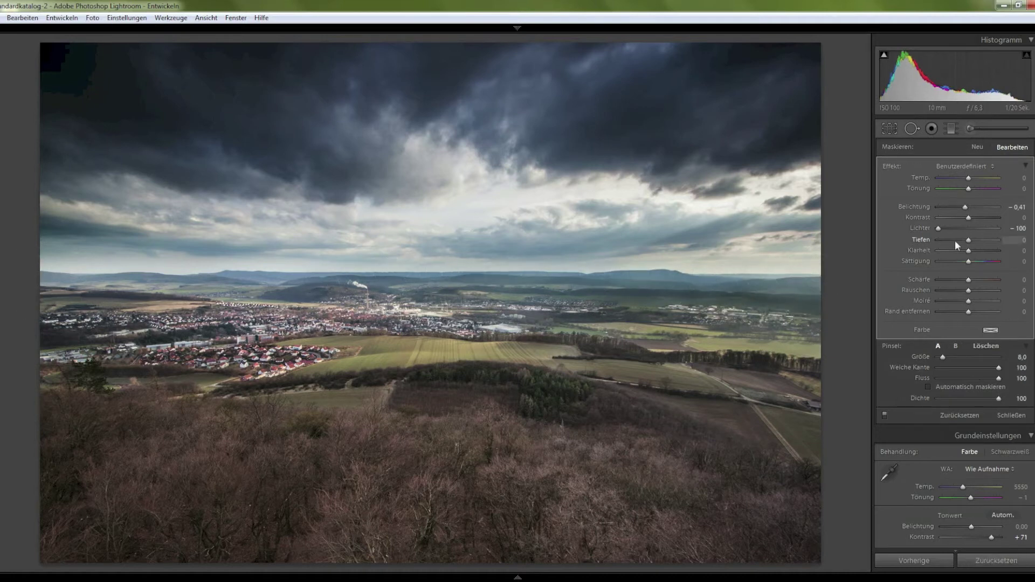
# Max out clarity and add contrast on the painted areas.
pyautogui.moveTo(991, 252); pyautogui.dragTo(1001, 252)
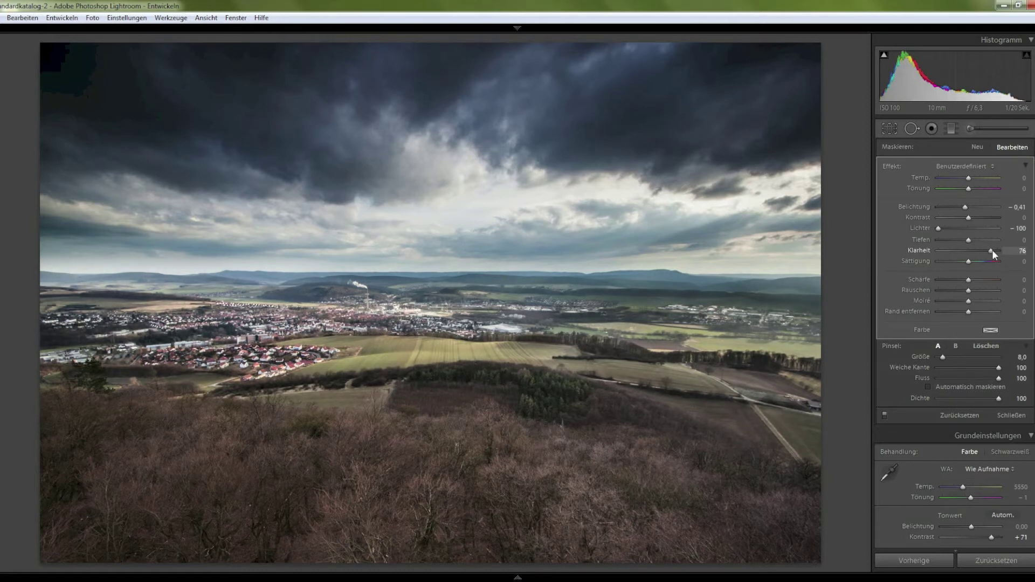
pyautogui.moveTo(966, 217); pyautogui.dragTo(975, 218)
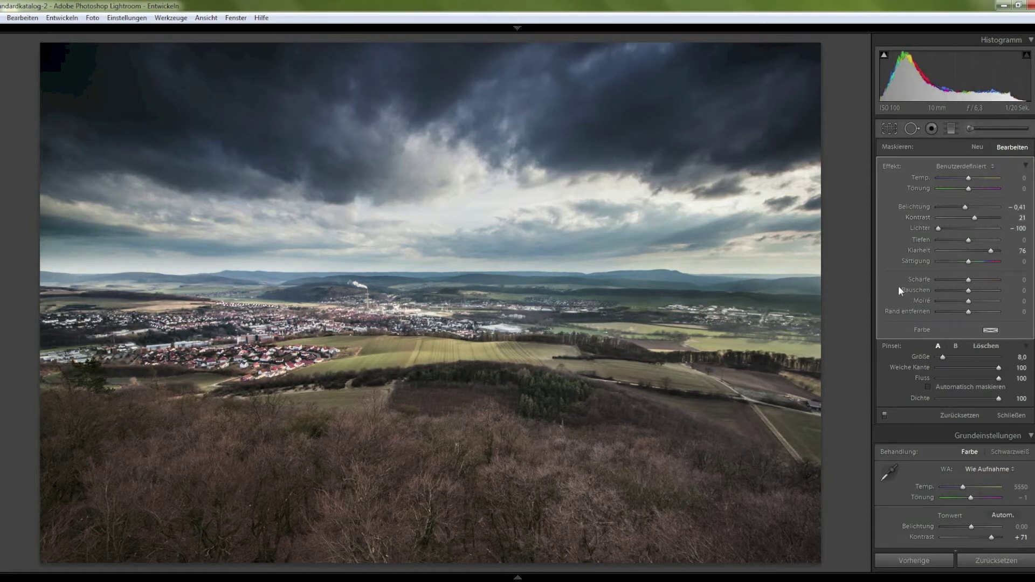
pyautogui.click(978, 147)
# Give the foreground forest adjustment clarity +76, highlights +40 and exposure +0.34, checking its mask overlay.
pyautogui.click(128, 470)
pyautogui.moveTo(999, 250); pyautogui.dragTo(980, 229)
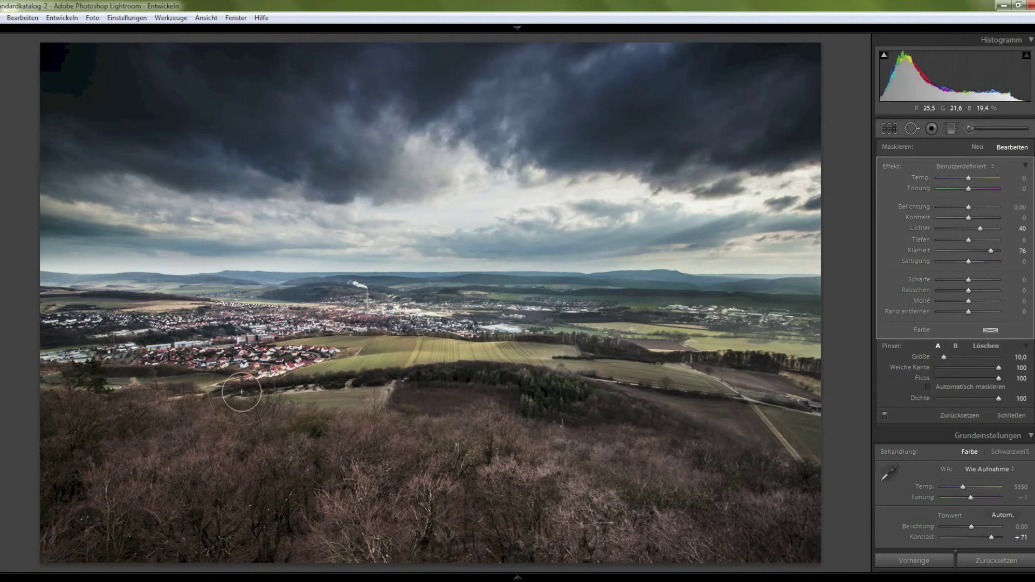
pyautogui.press('o')
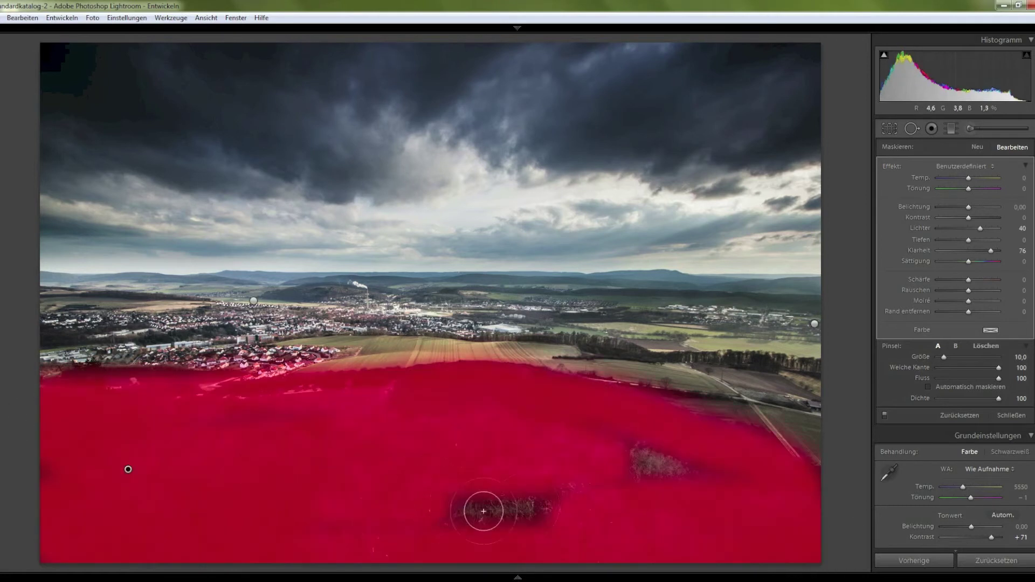
pyautogui.press('o')
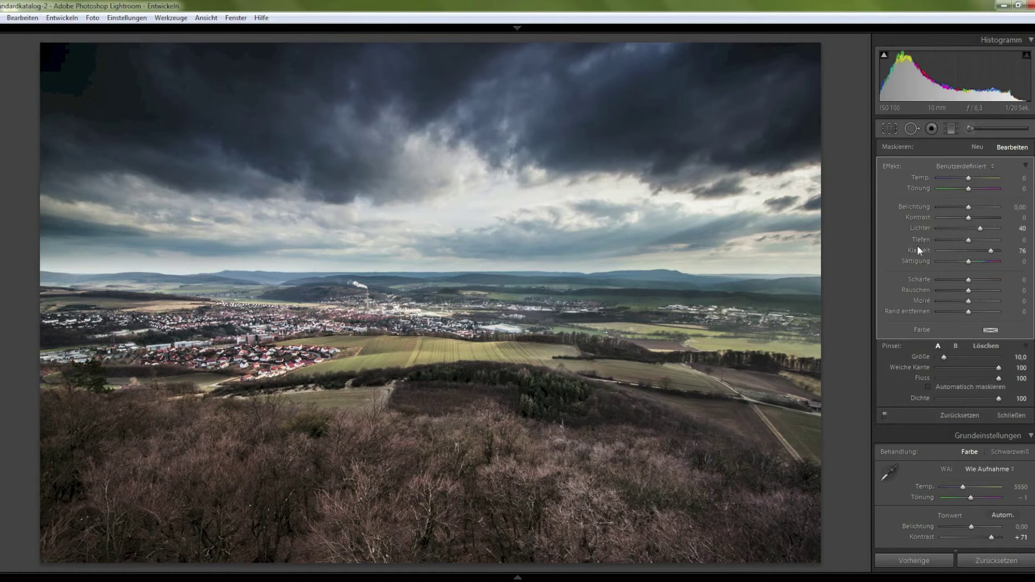
pyautogui.moveTo(972, 207); pyautogui.dragTo(970, 207)
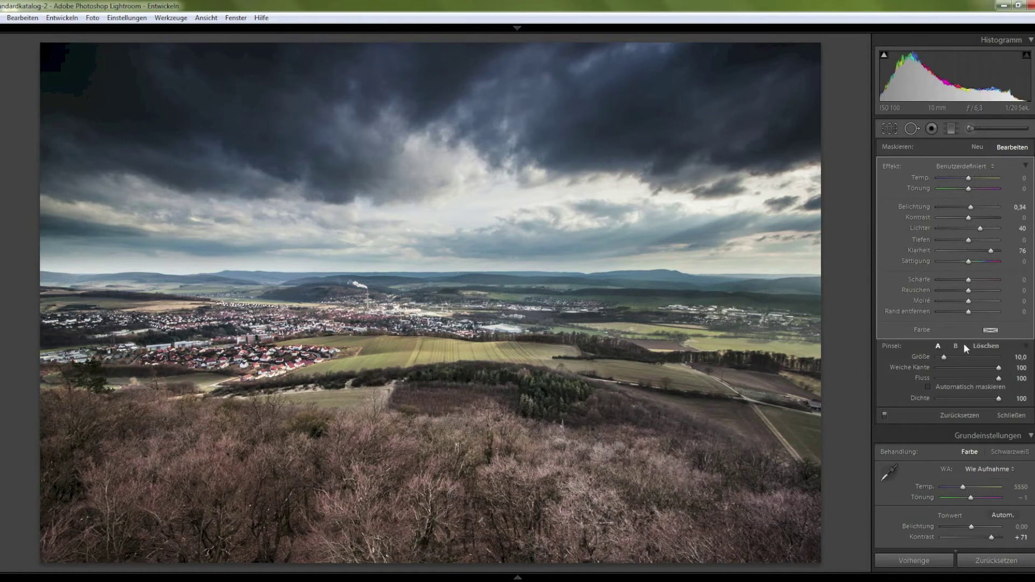
# Crop the photo to a 2:1 panorama framing the town under the storm.
pyautogui.press('r')
pyautogui.click(1001, 167)
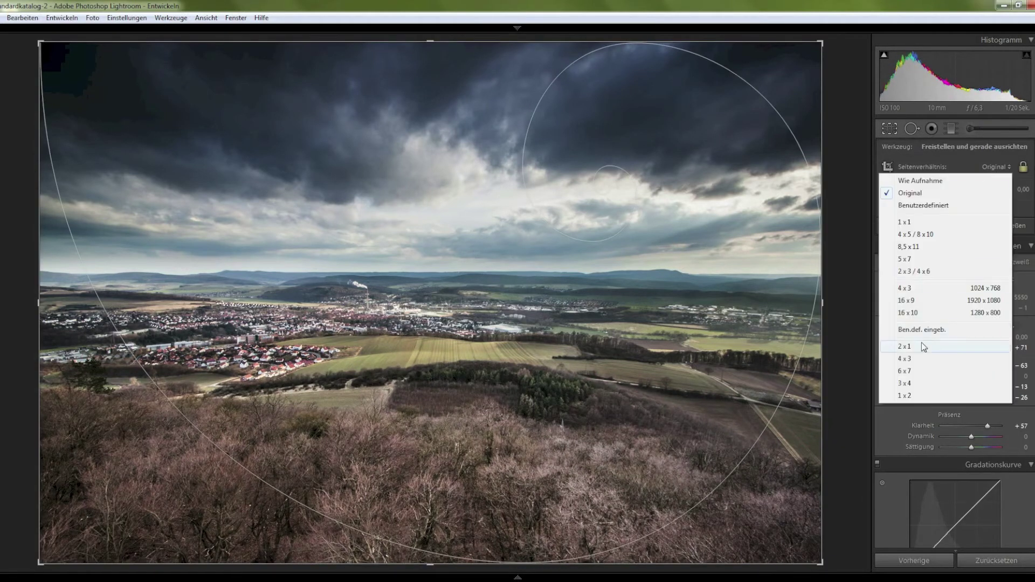
pyautogui.click(921, 342)
pyautogui.moveTo(474, 312); pyautogui.dragTo(474, 343)
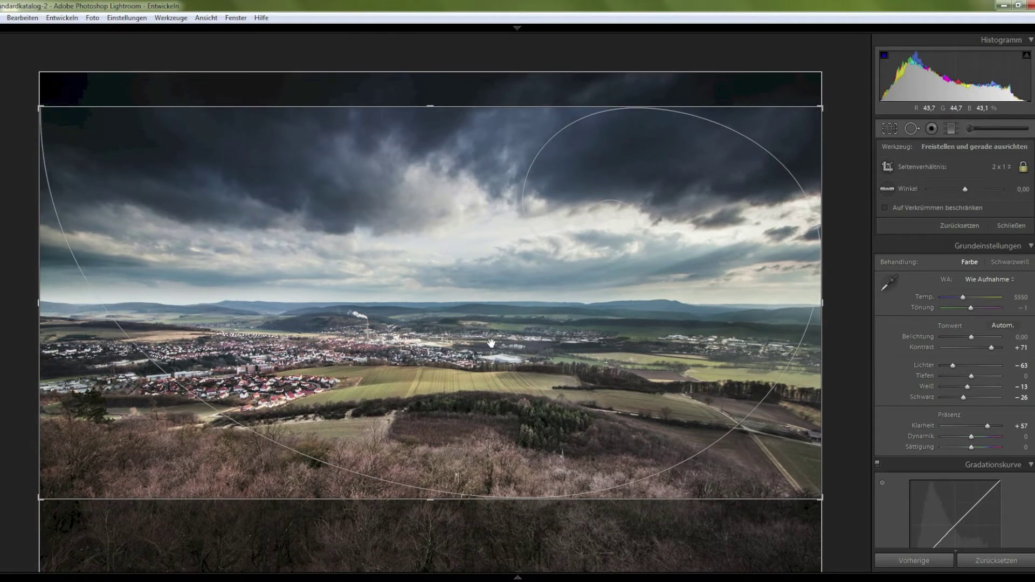
pyautogui.press('Return')
# Add a post-crop vignette with amount −28 and roundness −65.
pyautogui.scroll(-5, 969, 377)
pyautogui.scroll(-5, 970, 399)
pyautogui.scroll(-3, 970, 419)
pyautogui.moveTo(970, 419)
pyautogui.mouseDown()
pyautogui.moveTo(954, 445)
pyautogui.moveTo(975, 454)
pyautogui.moveTo(970, 465)
pyautogui.mouseUp()
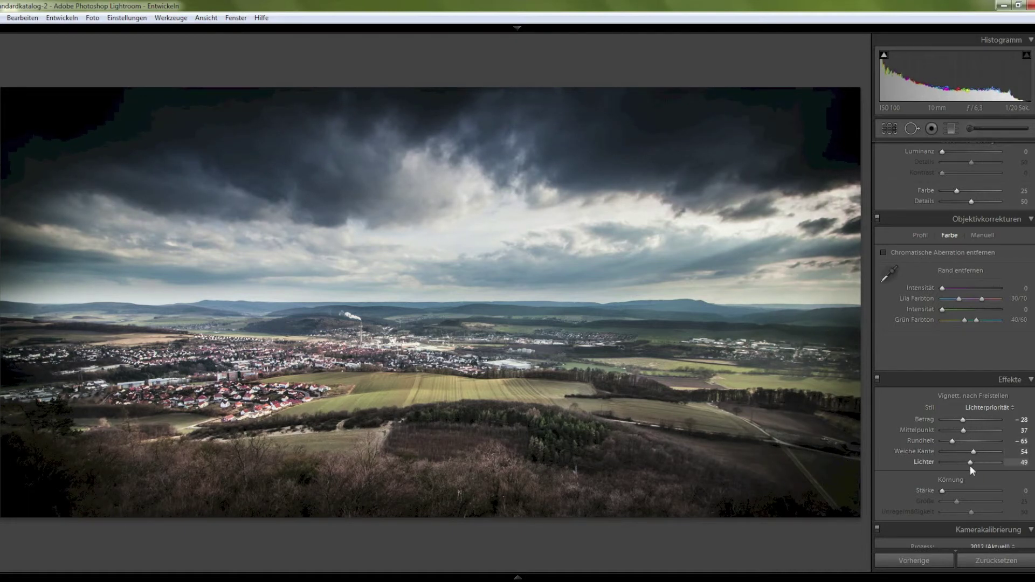
# Set the sky brush to darker exposure, more clarity, and lower highlights and shadows.
pyautogui.scroll(10, 915, 288)
pyautogui.scroll(5, 927, 347)
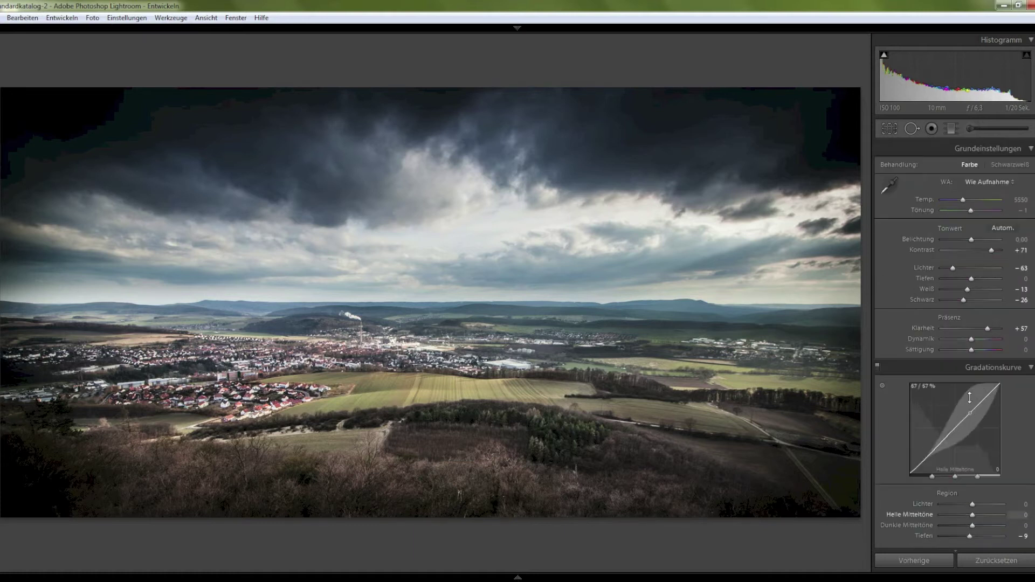
pyautogui.press('k')
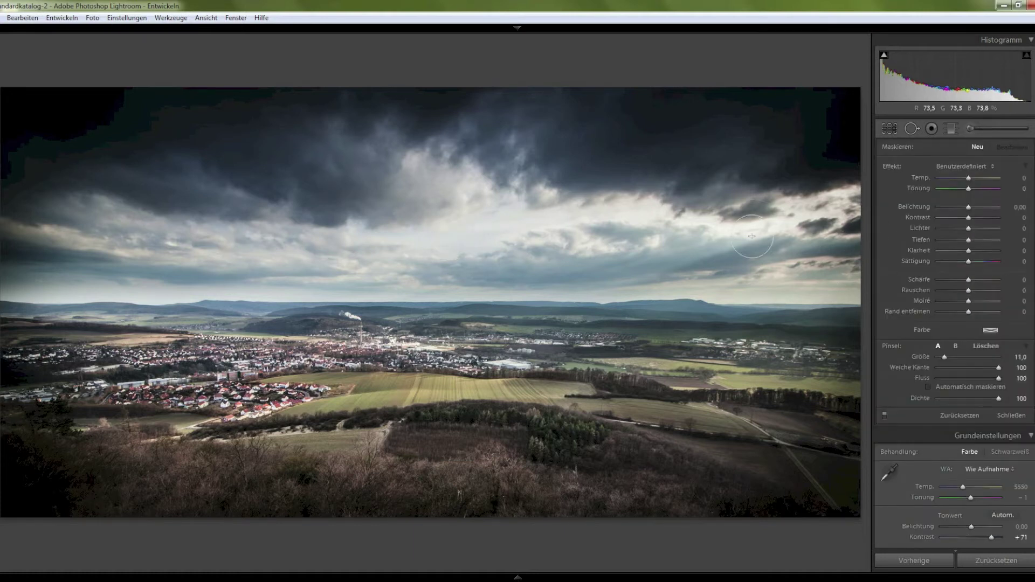
pyautogui.moveTo(969, 208); pyautogui.dragTo(966, 207)
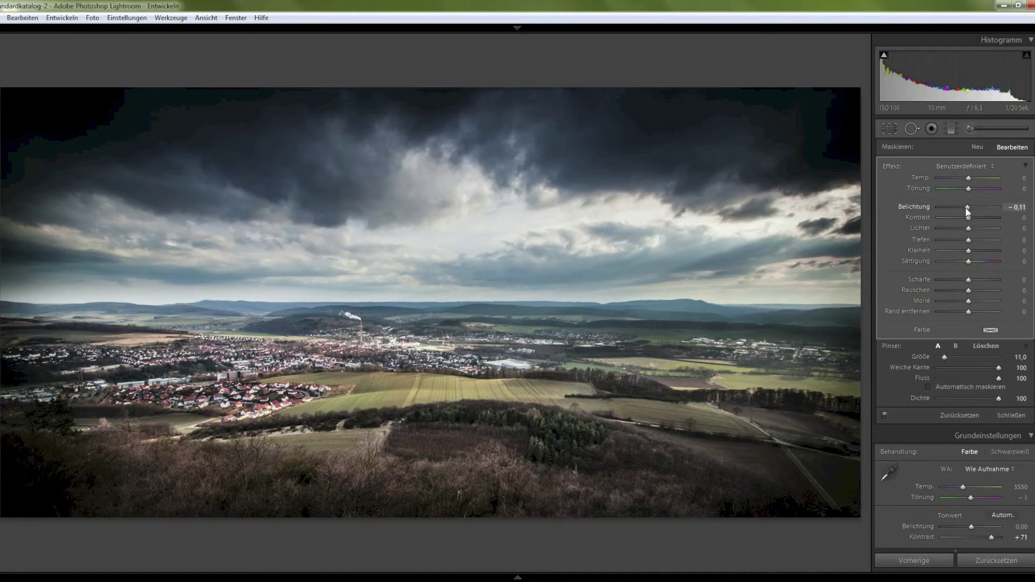
pyautogui.moveTo(969, 250); pyautogui.dragTo(996, 253)
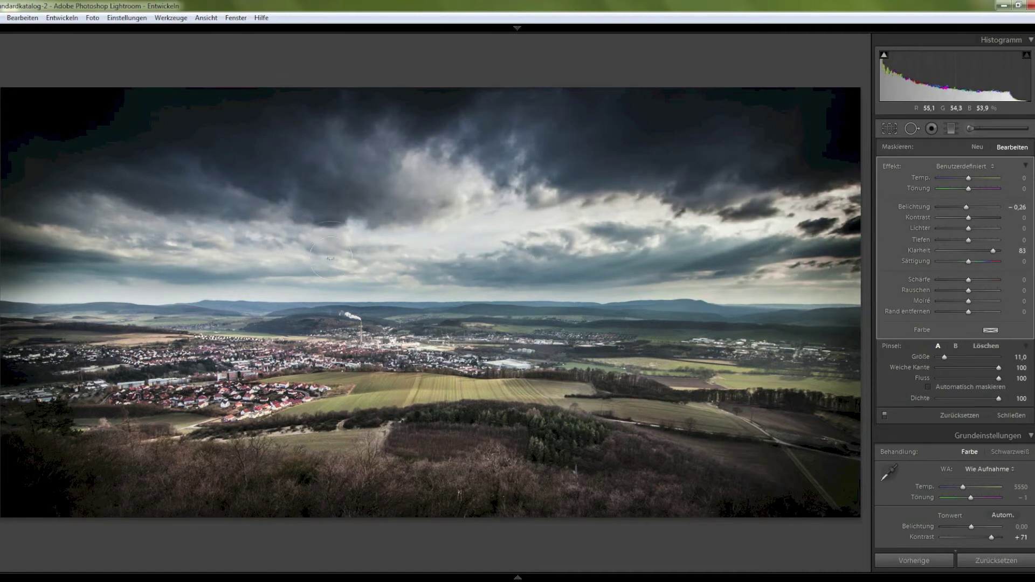
pyautogui.moveTo(981, 228)
pyautogui.mouseDown()
pyautogui.moveTo(949, 239)
pyautogui.moveTo(965, 207)
pyautogui.mouseUp()
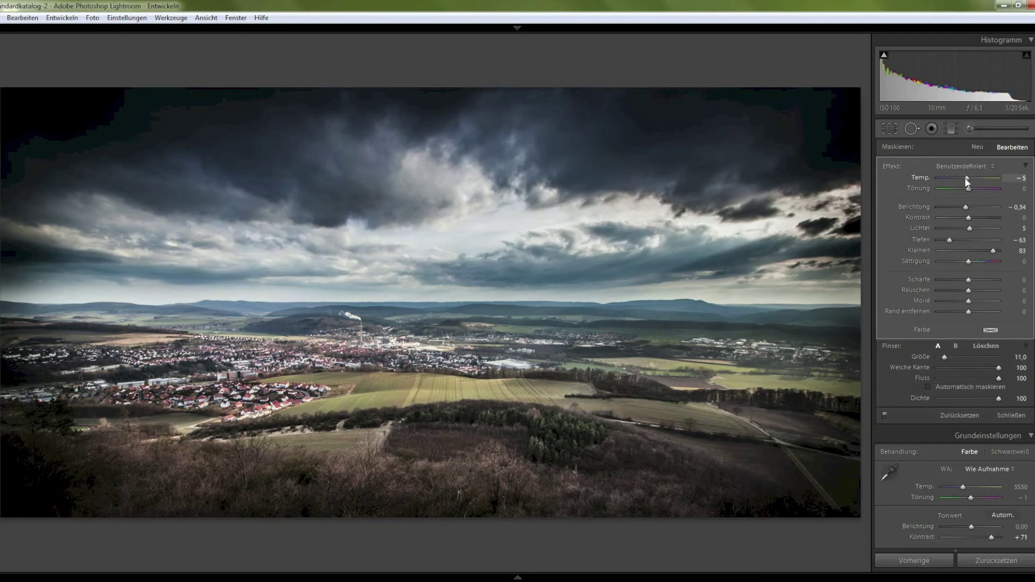
# Select the existing sky brush area and erase parts of its mask.
pyautogui.press('k')
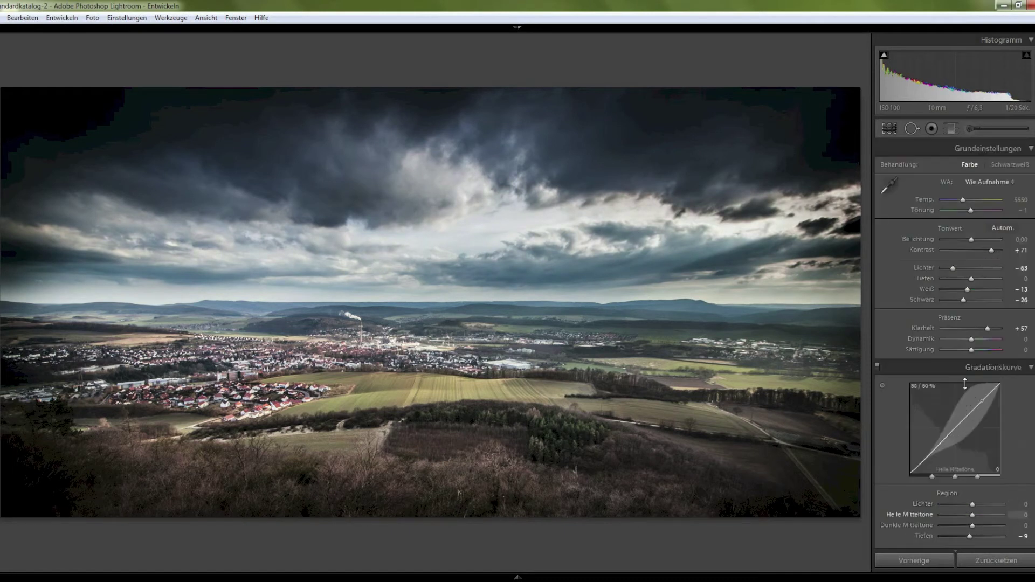
pyautogui.click(972, 129)
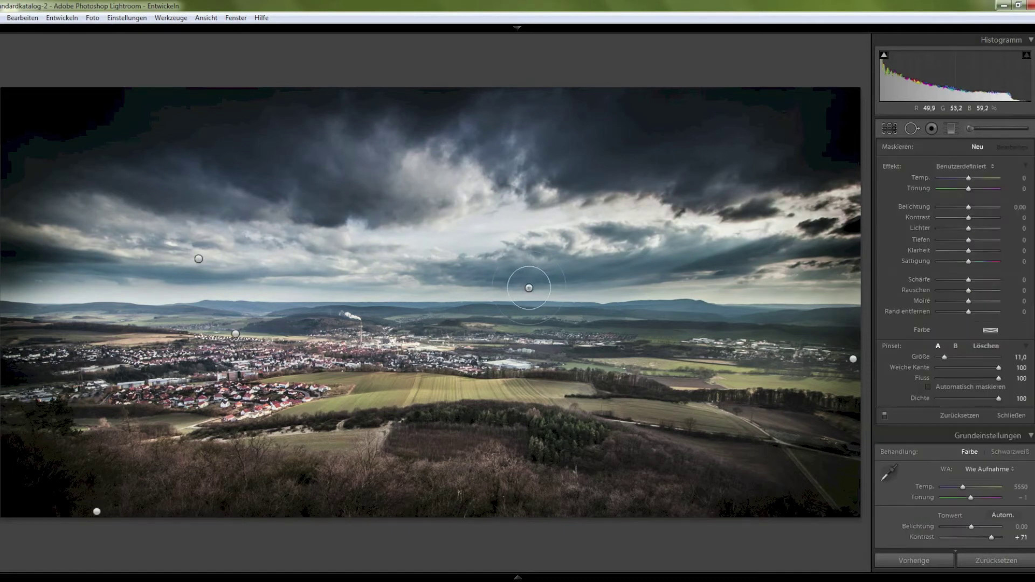
pyautogui.click(199, 261)
pyautogui.press('alt')
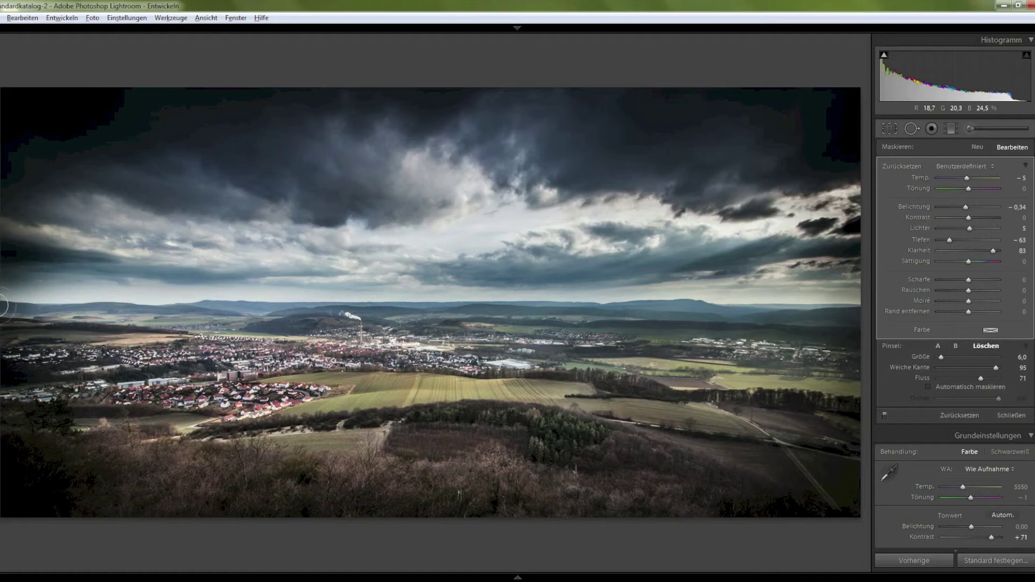
# Set global exposure to +0.05 and blacks to −17.
pyautogui.click(1012, 415)
pyautogui.click(973, 238)
pyautogui.moveTo(973, 239); pyautogui.dragTo(971, 239)
pyautogui.moveTo(963, 301); pyautogui.dragTo(976, 289)
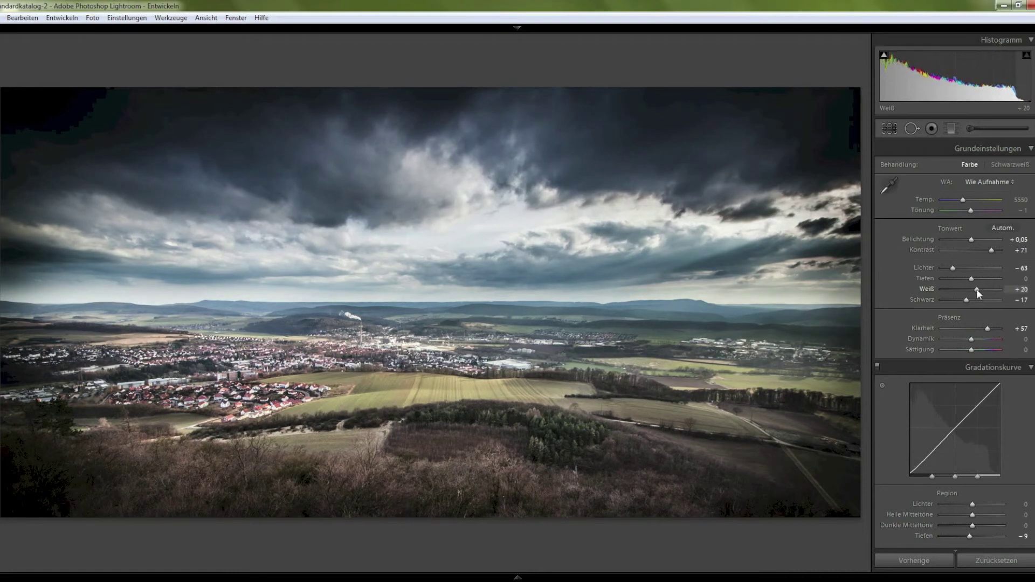
# Lighten the vignette to about −24 and compare before and after.
pyautogui.scroll(-5, 956, 381)
pyautogui.scroll(-5, 955, 381)
pyautogui.scroll(-5, 956, 380)
pyautogui.moveTo(963, 462); pyautogui.dragTo(966, 462)
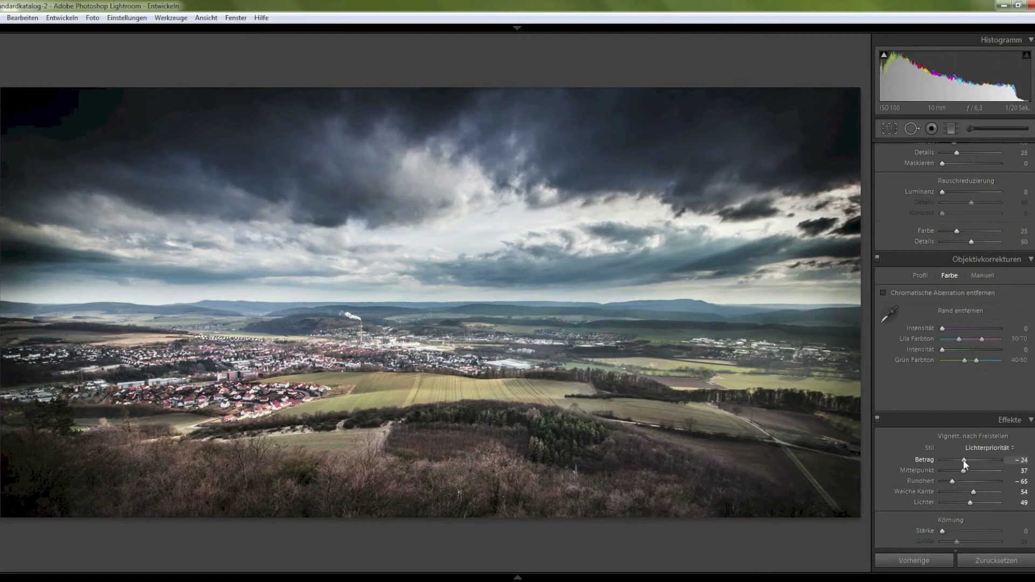
pyautogui.press('y')
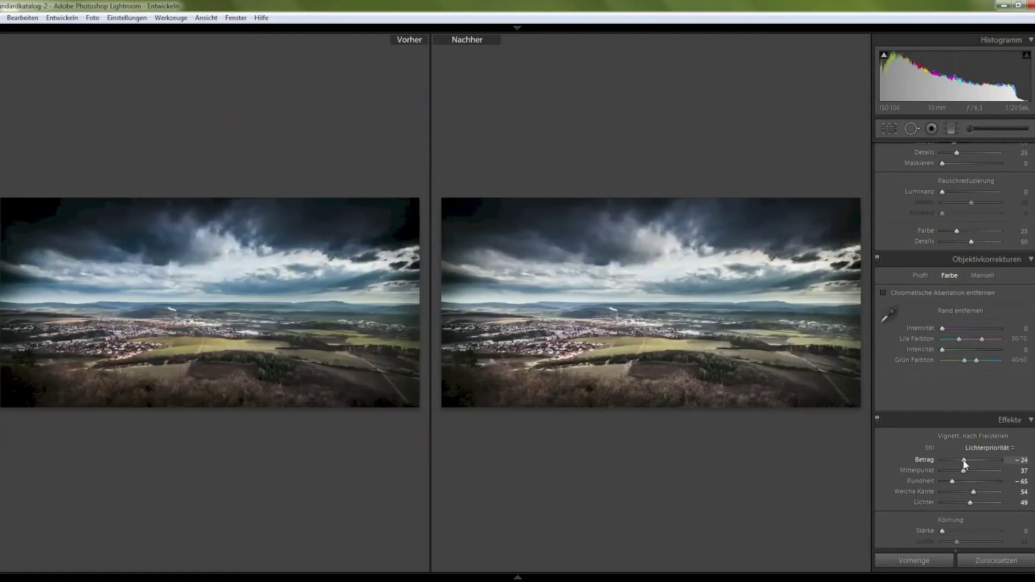
pyautogui.press('y')
# Reset global exposure to 0 and darken the graduated sky filter slightly.
pyautogui.scroll(15, 945, 260)
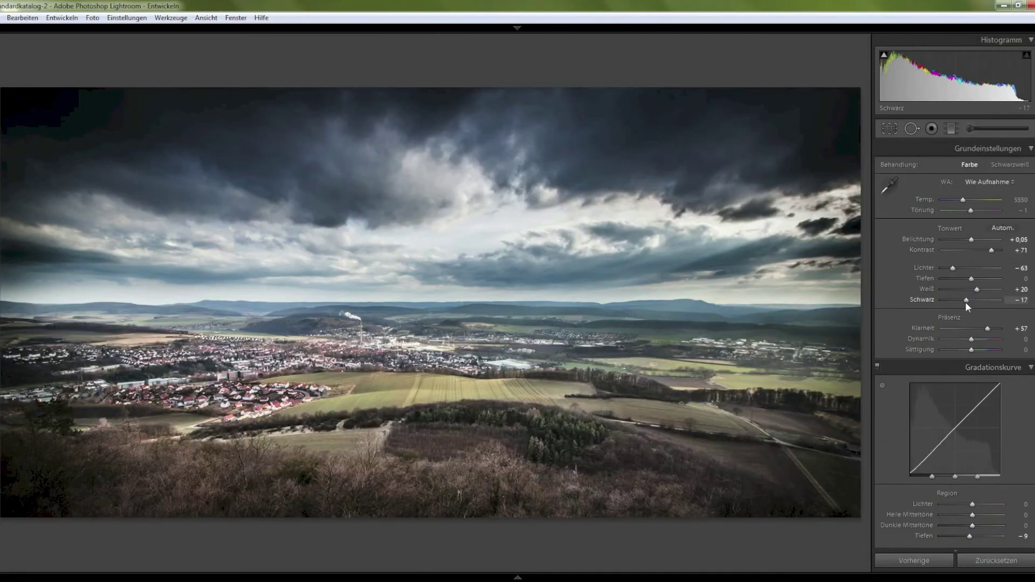
pyautogui.doubleClick(972, 239)
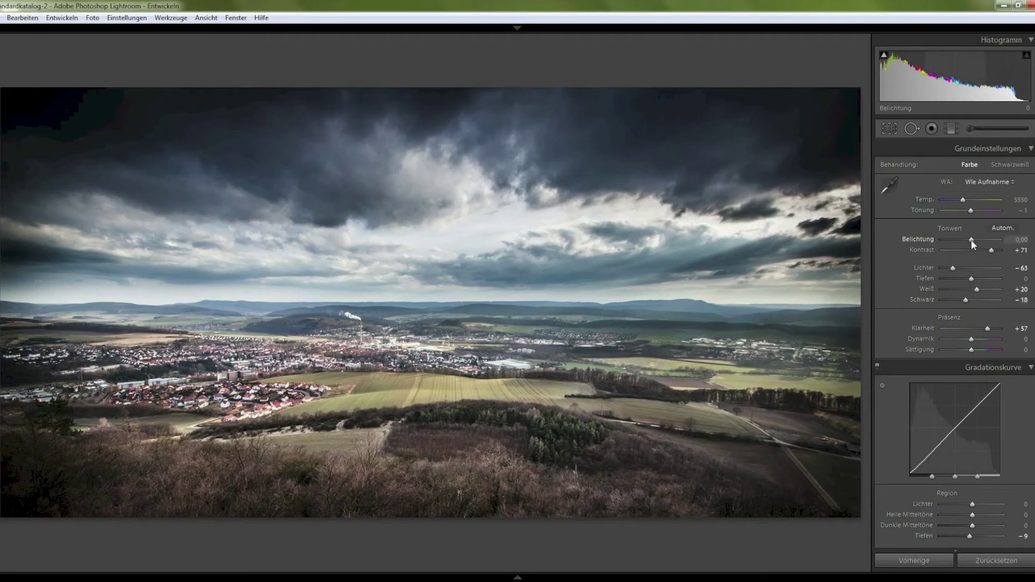
pyautogui.press('m')
pyautogui.moveTo(389, 314); pyautogui.dragTo(495, 286)
pyautogui.moveTo(964, 211); pyautogui.dragTo(963, 211)
pyautogui.click(1012, 348)
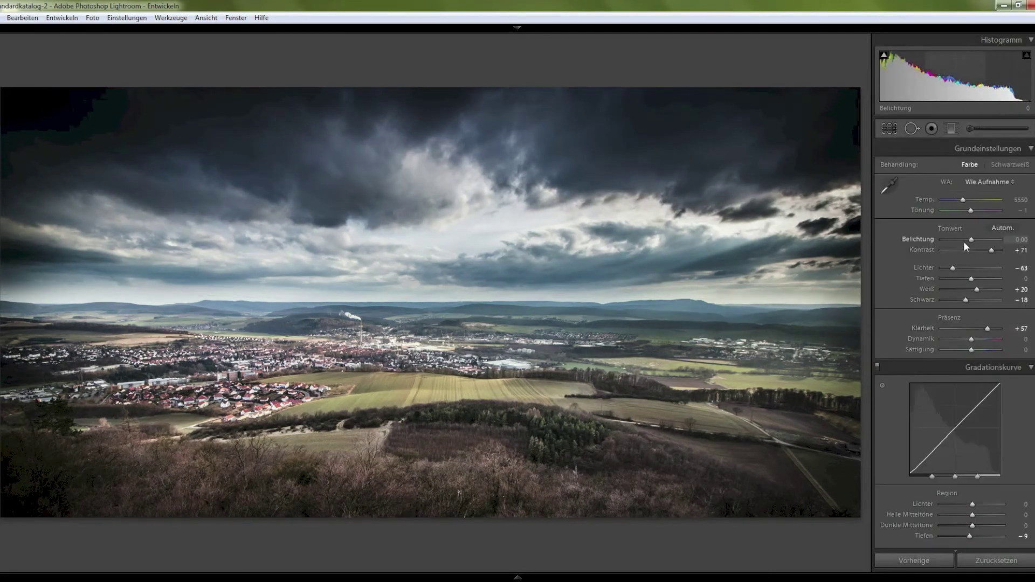
# Lower global exposure to −0.15 and raise vibrance to +26 after a split-view comparison.
pyautogui.click(969, 238)
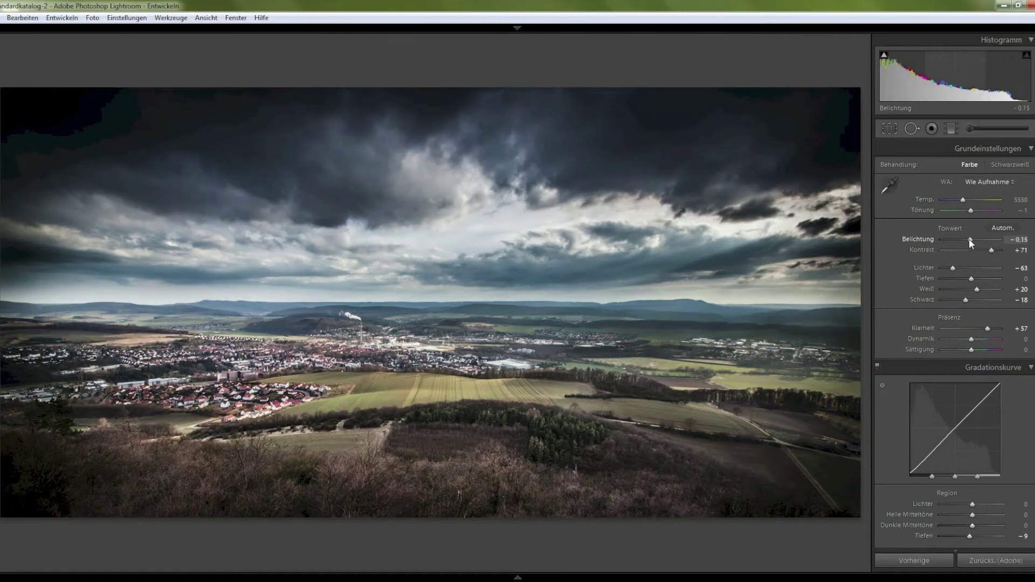
pyautogui.hotkey('shift', 'y')
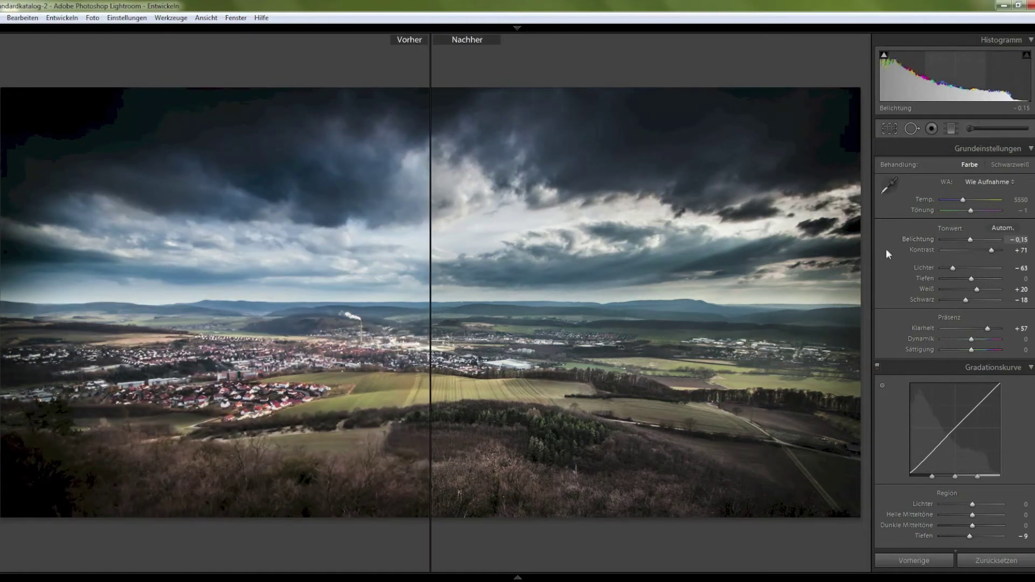
pyautogui.press('y')
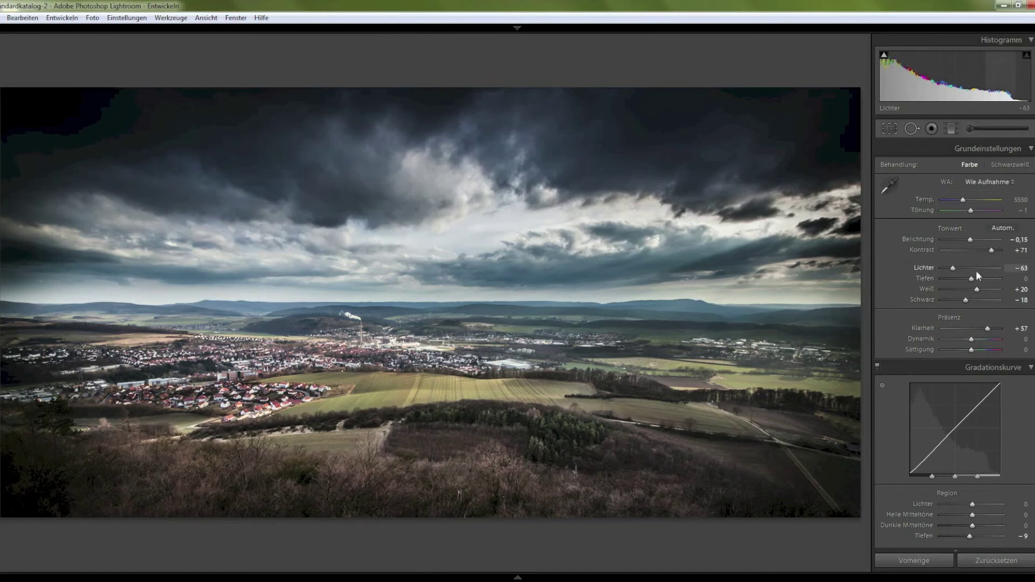
pyautogui.moveTo(972, 341); pyautogui.dragTo(979, 339)
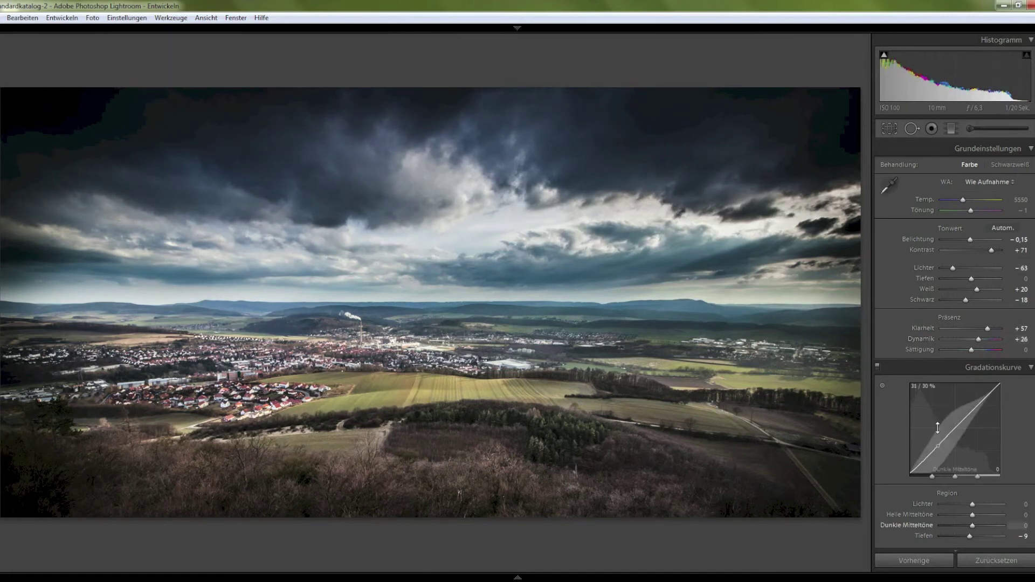
# Raise the saturation of an existing brush area.
pyautogui.click(971, 128)
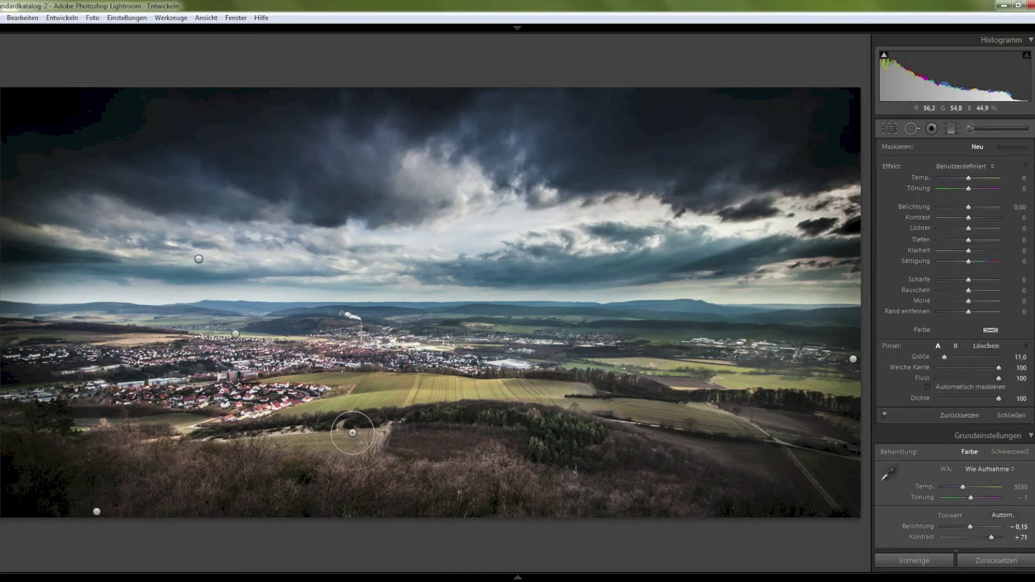
pyautogui.click(735, 398)
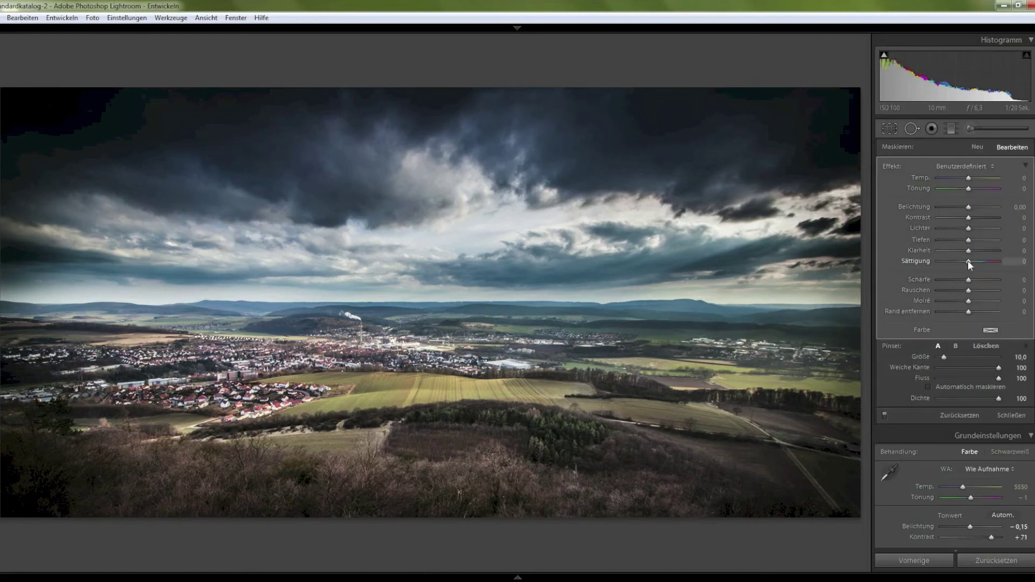
pyautogui.moveTo(969, 262); pyautogui.dragTo(978, 251)
# Paint a new +0.26 exposure brush over the dark bottom-left foreground, erasing overspill.
pyautogui.click(978, 147)
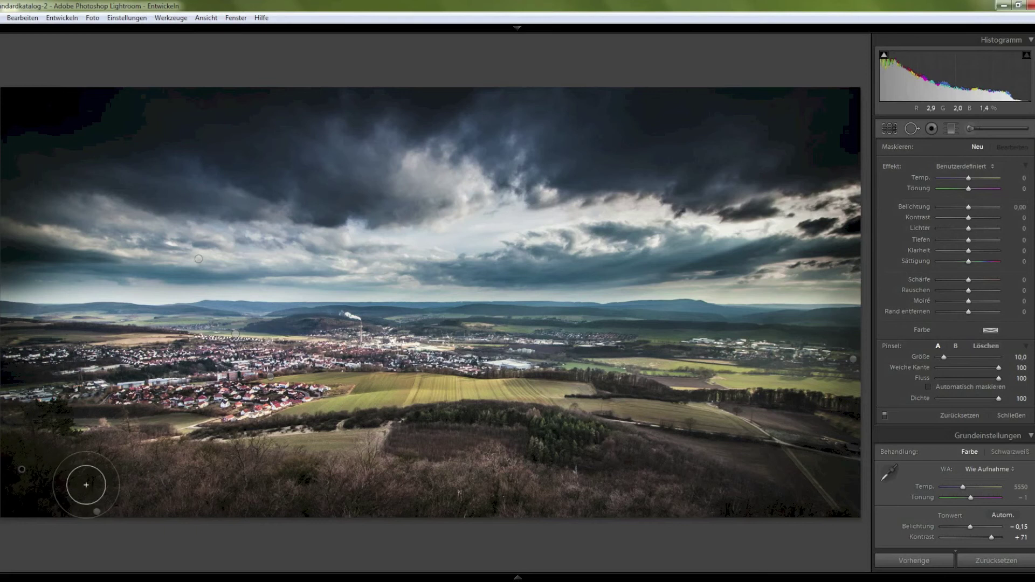
pyautogui.click(445, 507)
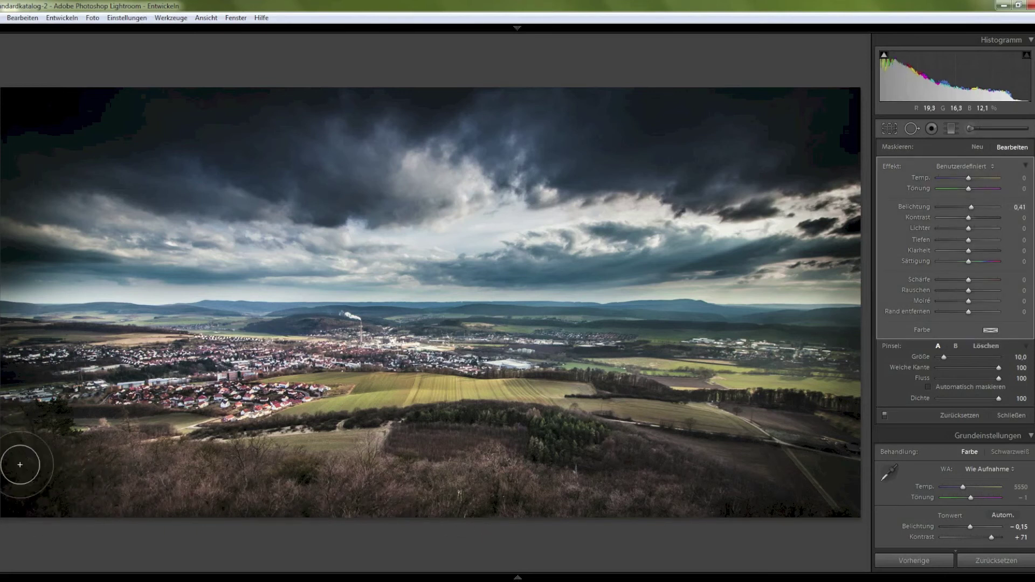
pyautogui.moveTo(490, 504)
pyautogui.mouseDown()
pyautogui.moveTo(763, 520)
pyautogui.moveTo(502, 430)
pyautogui.moveTo(396, 469)
pyautogui.moveTo(427, 475)
pyautogui.mouseUp()
pyautogui.press('alt')
pyautogui.press('Return')
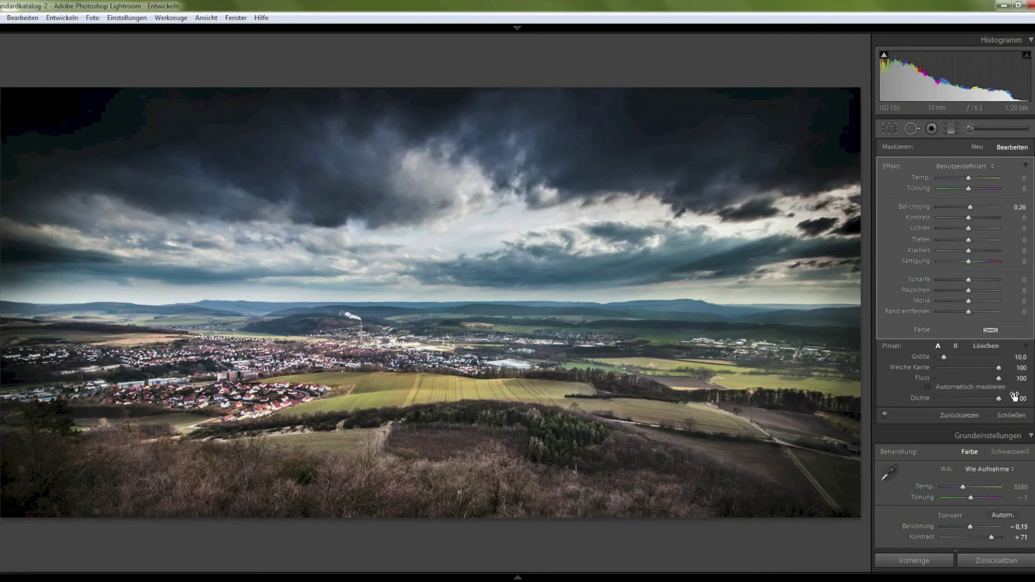
pyautogui.click(1012, 415)
# Lower global exposure to −0.34 and vibrance to +11, comparing before and after.
pyautogui.press('y')
pyautogui.press('y')
pyautogui.press('y')
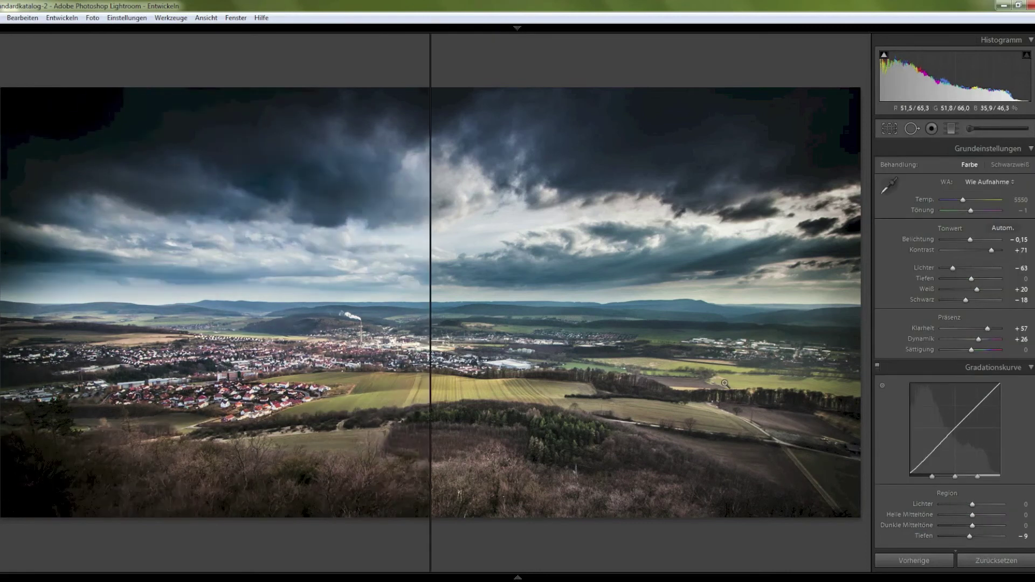
pyautogui.press('y')
pyautogui.press('y')
pyautogui.press('y')
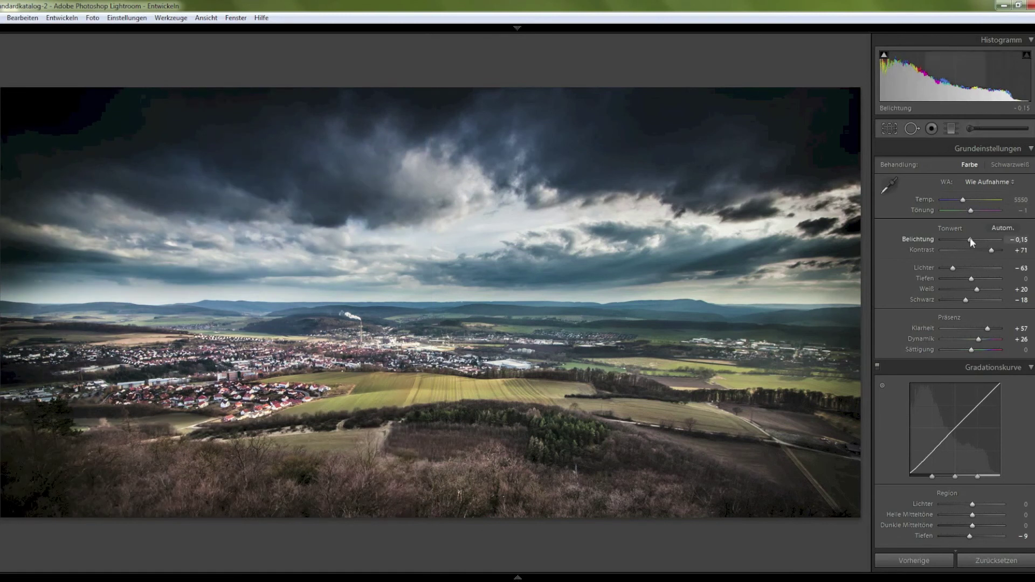
pyautogui.click(969, 239)
pyautogui.moveTo(979, 339); pyautogui.dragTo(975, 338)
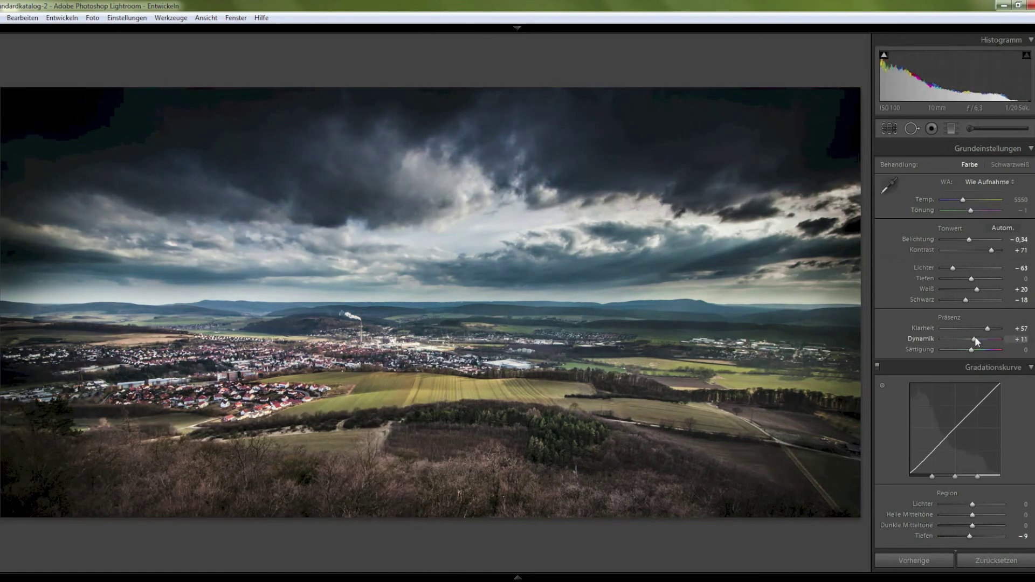
pyautogui.press('y')
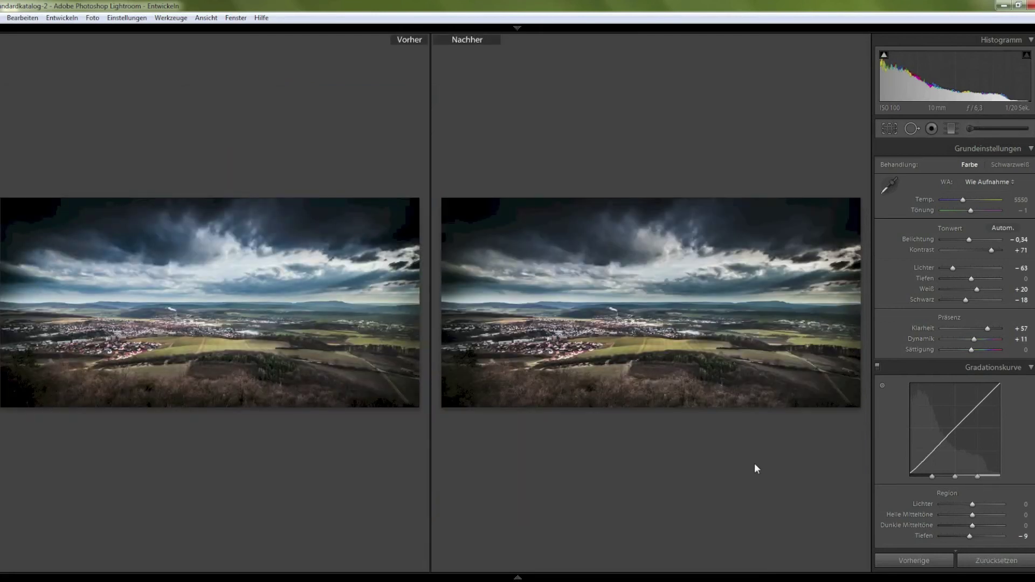
pyautogui.hotkey('shift', 'y')
# Set colour noise reduction to 55, add luminance noise reduction, and raise sharpening to 41.
pyautogui.press('y')
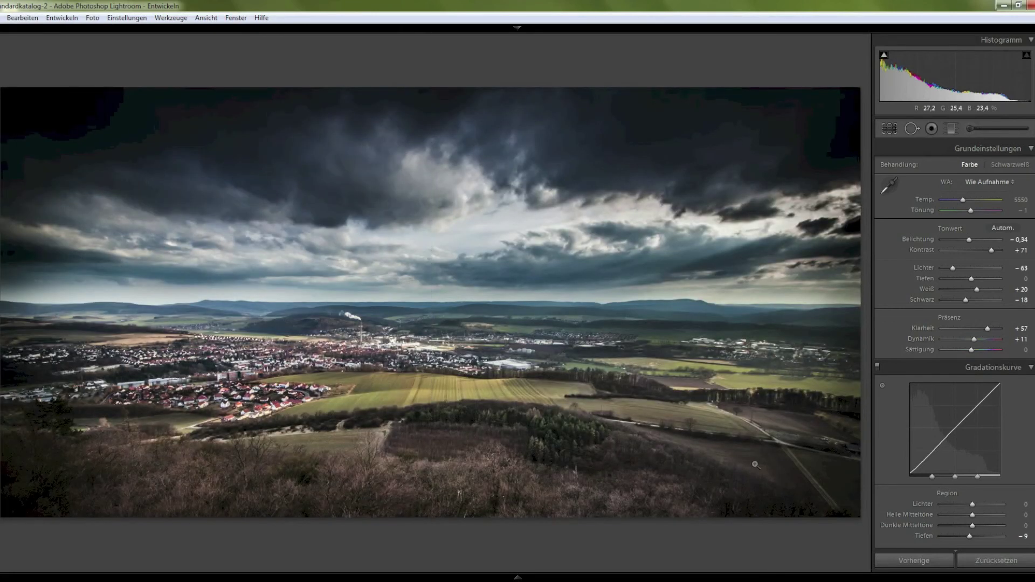
pyautogui.scroll(-5, 931, 370)
pyautogui.scroll(-5, 931, 370)
pyautogui.scroll(-3, 939, 367)
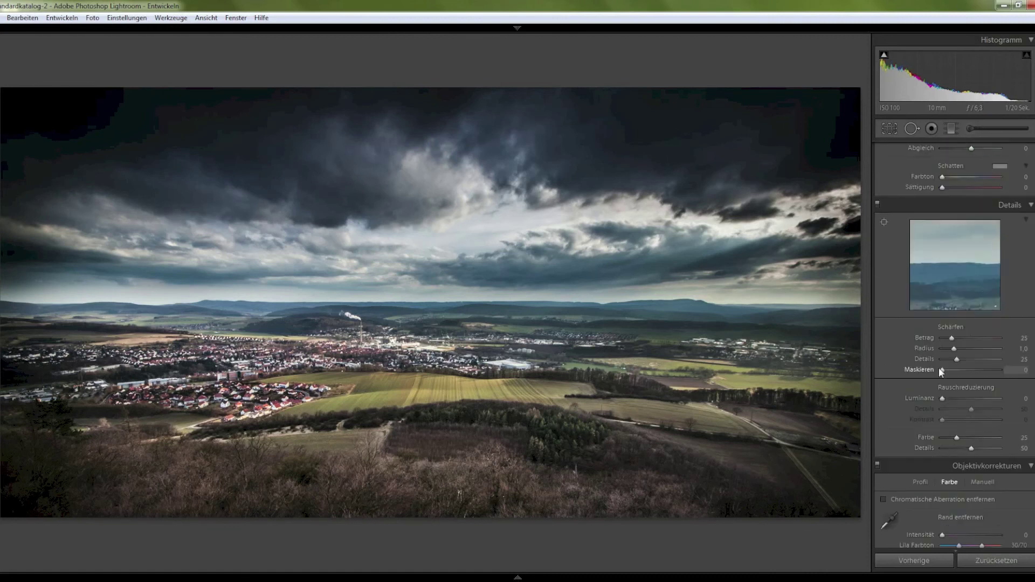
pyautogui.scroll(-2, 940, 367)
pyautogui.moveTo(958, 334); pyautogui.dragTo(974, 334)
pyautogui.click(435, 381)
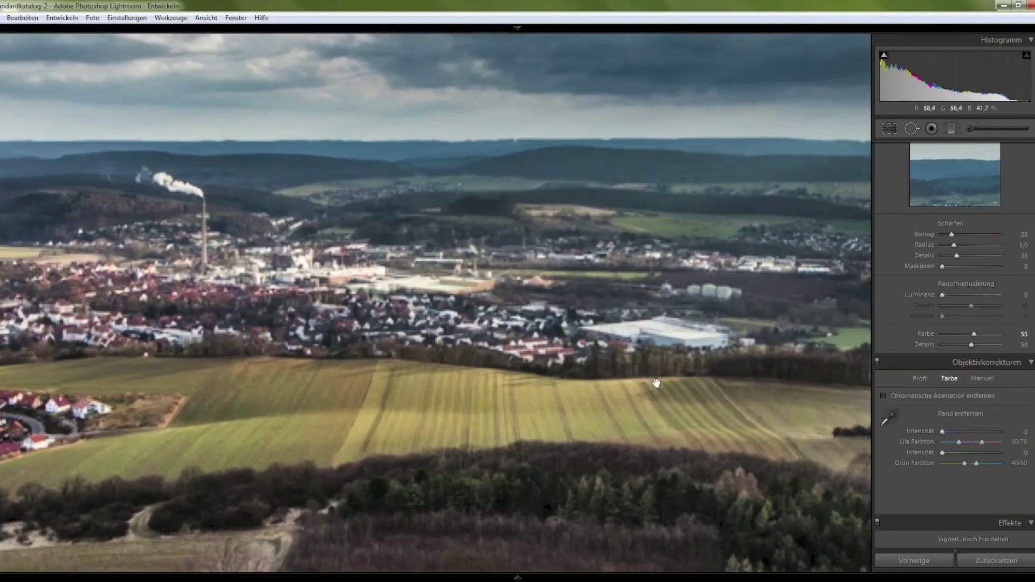
pyautogui.moveTo(944, 295); pyautogui.dragTo(953, 295)
pyautogui.moveTo(952, 235); pyautogui.dragTo(966, 235)
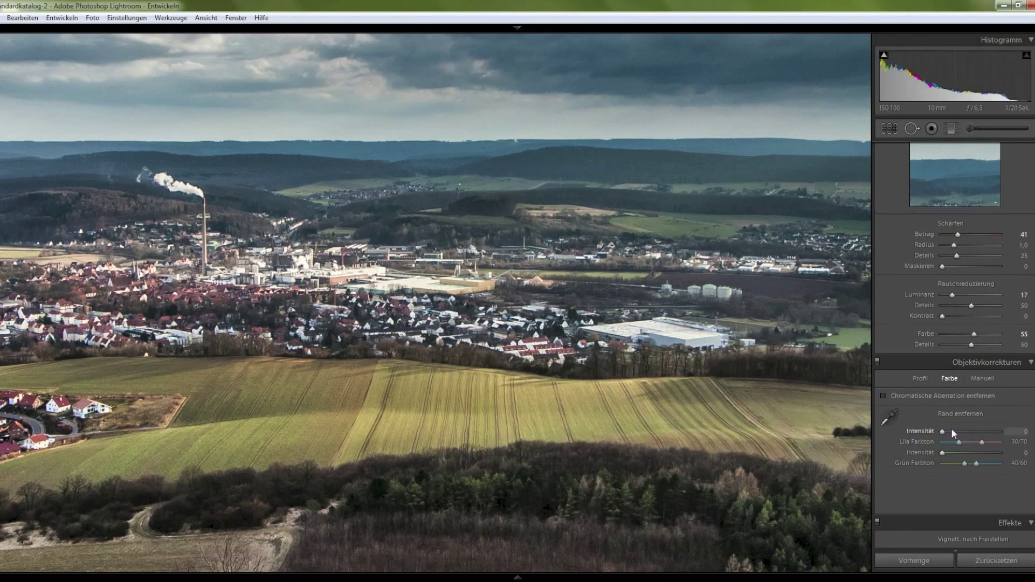
# Remove chromatic aberration and purple fringing, and reshape the vignette to midpoint 44, roundness −38.
pyautogui.click(264, 300)
pyautogui.moveTo(264, 300); pyautogui.dragTo(641, 292)
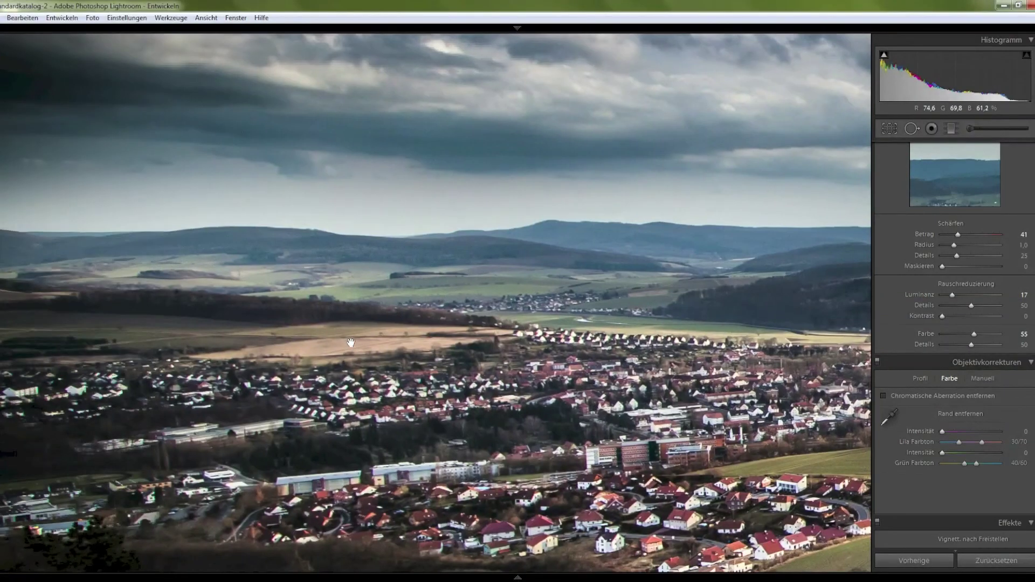
pyautogui.click(884, 395)
pyautogui.moveTo(958, 430); pyautogui.dragTo(955, 431)
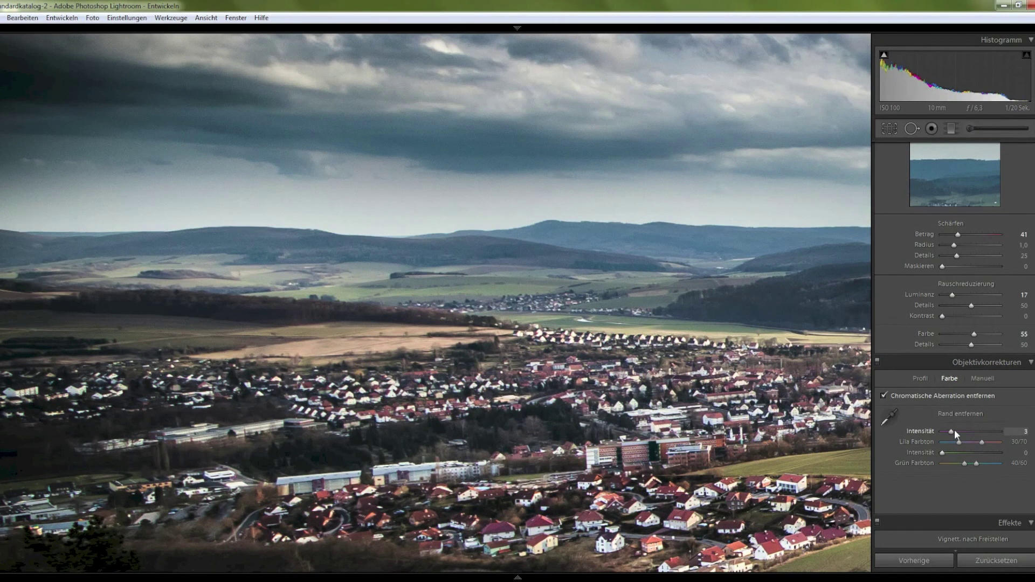
pyautogui.click(652, 387)
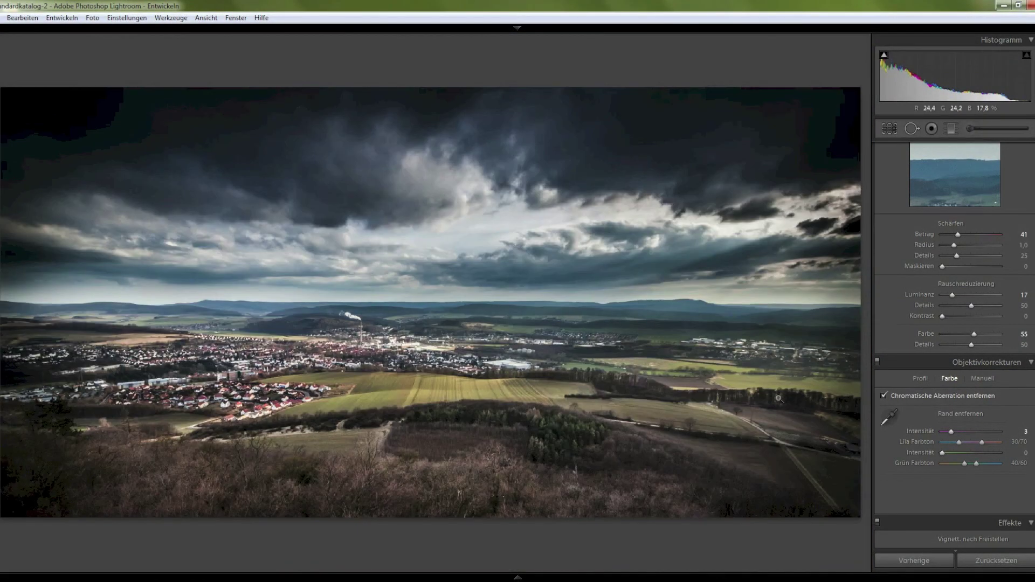
pyautogui.scroll(-5, 934, 469)
pyautogui.moveTo(965, 368)
pyautogui.mouseDown()
pyautogui.moveTo(960, 378)
pyautogui.moveTo(967, 358)
pyautogui.mouseUp()
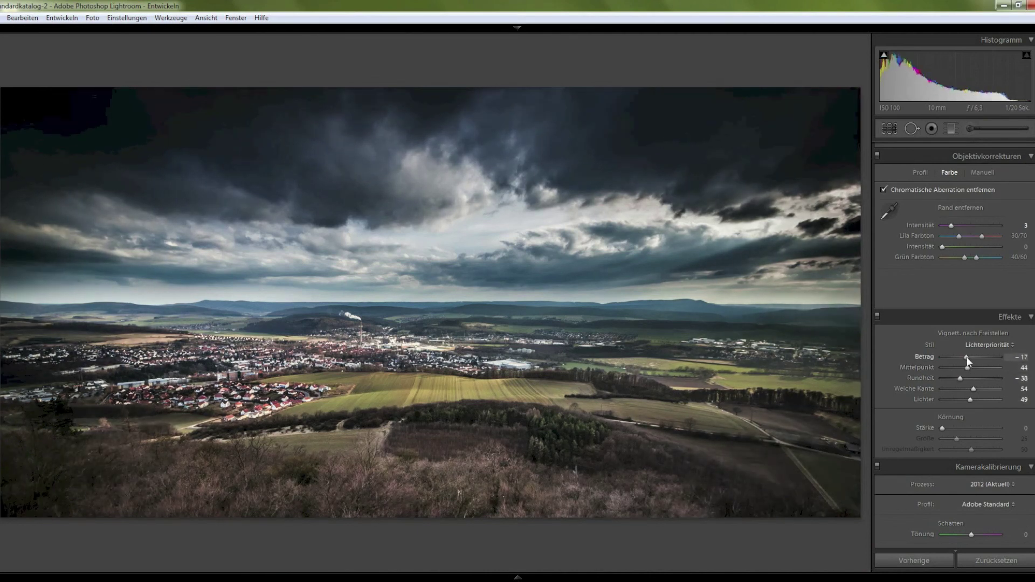
pyautogui.scroll(5, 934, 407)
pyautogui.scroll(2, 931, 399)
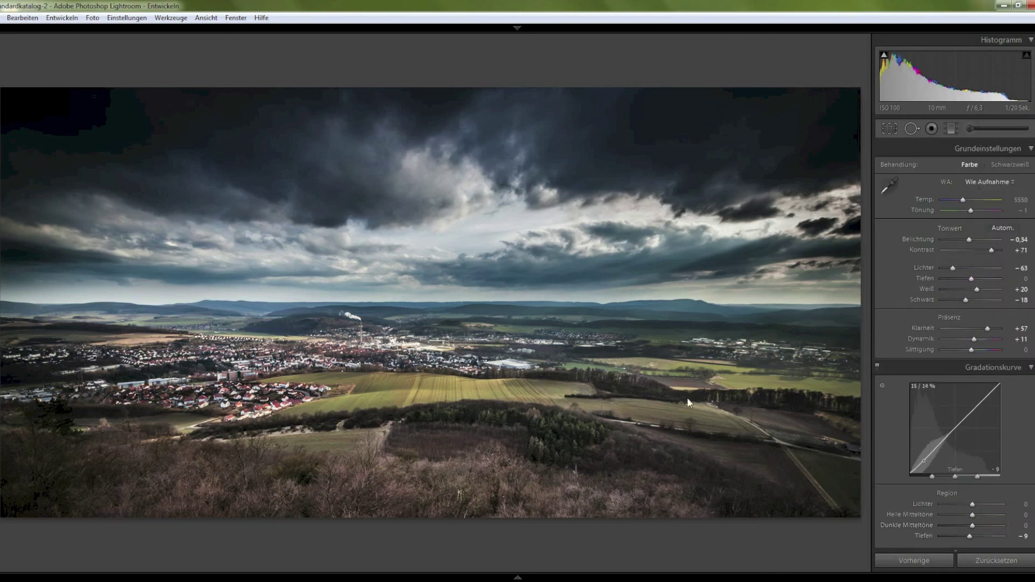